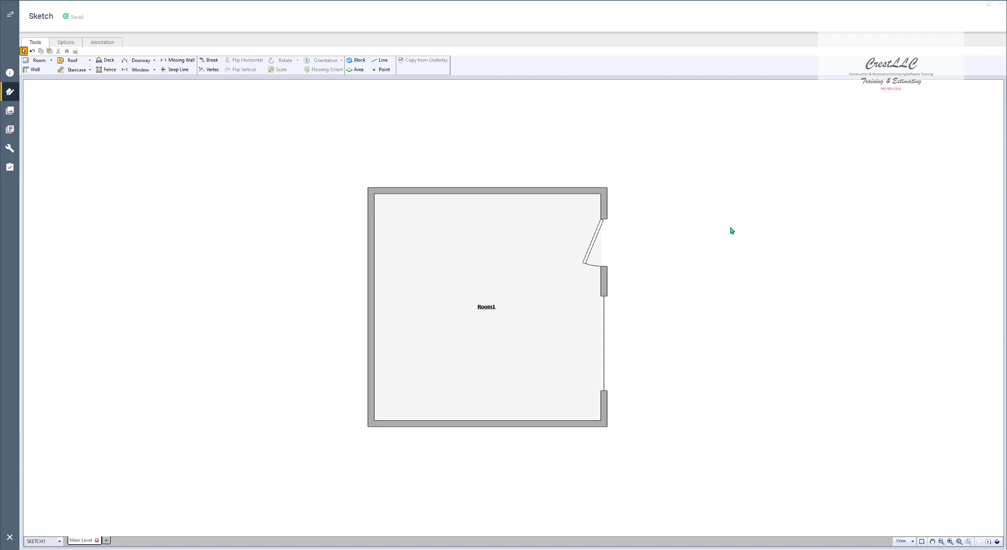
Step: Select Room1 and move the whole room toward the left side of the sketch, making space beside it
{"action": "left_click", "coordinate": [483, 283]}
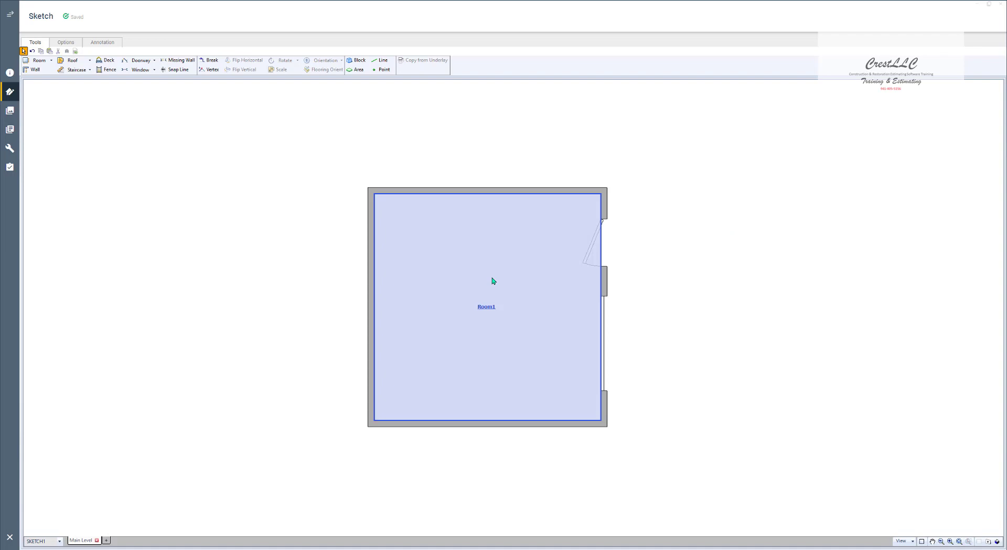
{"action": "left_click", "coordinate": [493, 280]}
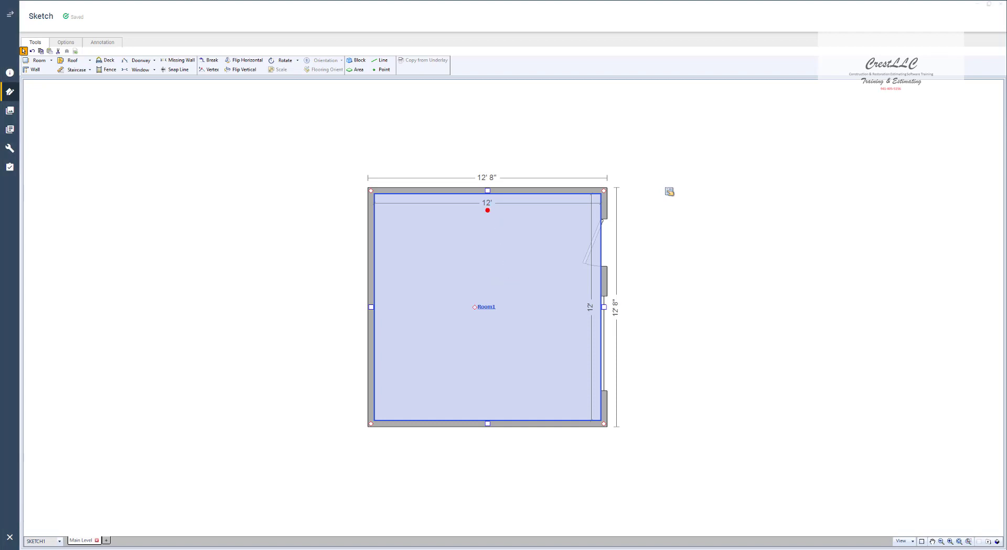
{"action": "mouse_move", "coordinate": [502, 178]}
{"action": "left_mouse_down"}
{"action": "mouse_move", "coordinate": [480, 162]}
{"action": "mouse_move", "coordinate": [465, 178]}
{"action": "mouse_move", "coordinate": [503, 180]}
{"action": "left_mouse_up"}
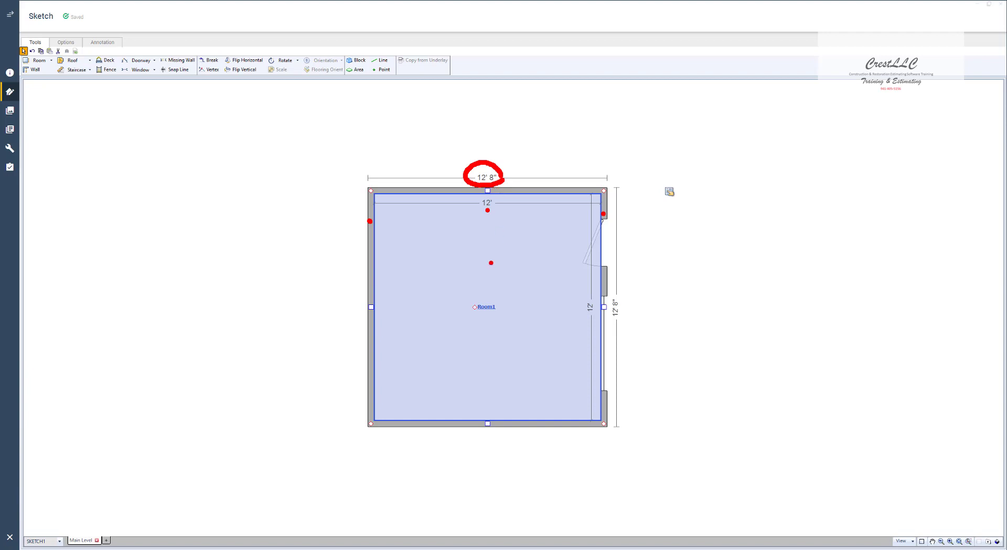
{"action": "mouse_move", "coordinate": [484, 314]}
{"action": "left_mouse_down"}
{"action": "mouse_move", "coordinate": [494, 315]}
{"action": "mouse_move", "coordinate": [480, 314]}
{"action": "mouse_move", "coordinate": [474, 297]}
{"action": "mouse_move", "coordinate": [467, 307]}
{"action": "left_mouse_up"}
{"action": "key", "text": "Escape"}
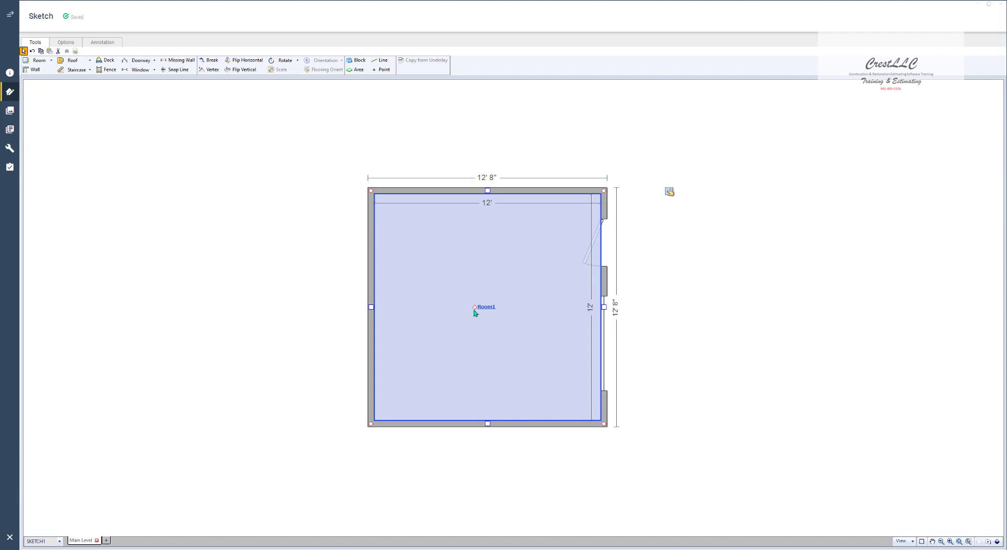
{"action": "left_click_drag", "start_coordinate": [474, 306], "coordinate": [297, 279]}
Step: Copy Room1 and place the duplicate in the empty space to its right
{"action": "key", "text": "ctrl+c"}
{"action": "key", "text": "ctrl+v"}
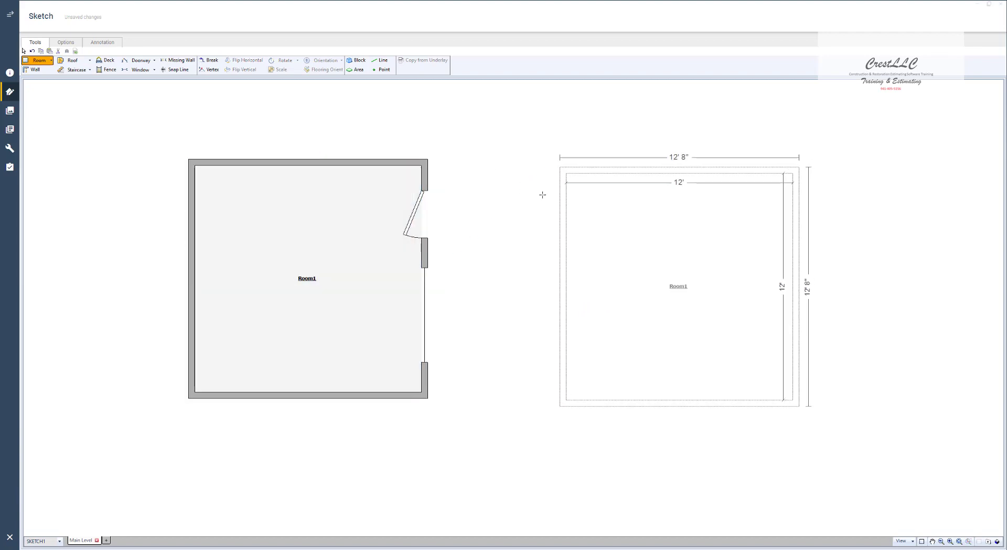
{"action": "left_click", "coordinate": [486, 215]}
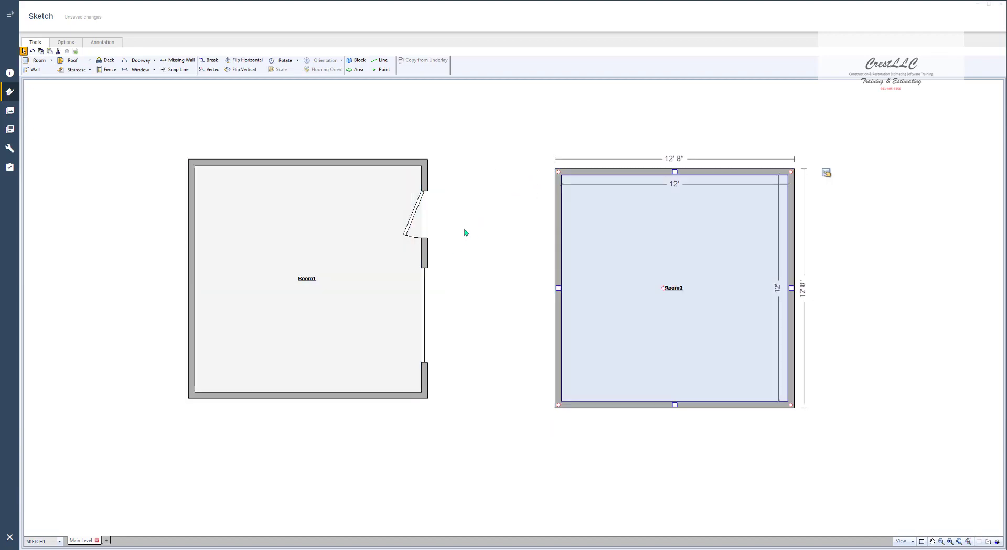
{"action": "mouse_move", "coordinate": [466, 232]}
{"action": "left_mouse_down"}
{"action": "mouse_move", "coordinate": [605, 227]}
{"action": "mouse_move", "coordinate": [456, 229]}
{"action": "mouse_move", "coordinate": [479, 227]}
{"action": "left_mouse_up"}
{"action": "key", "text": "Escape"}
Step: Shift the duplicate room slightly toward Room1 and delete it
{"action": "left_click", "coordinate": [650, 284]}
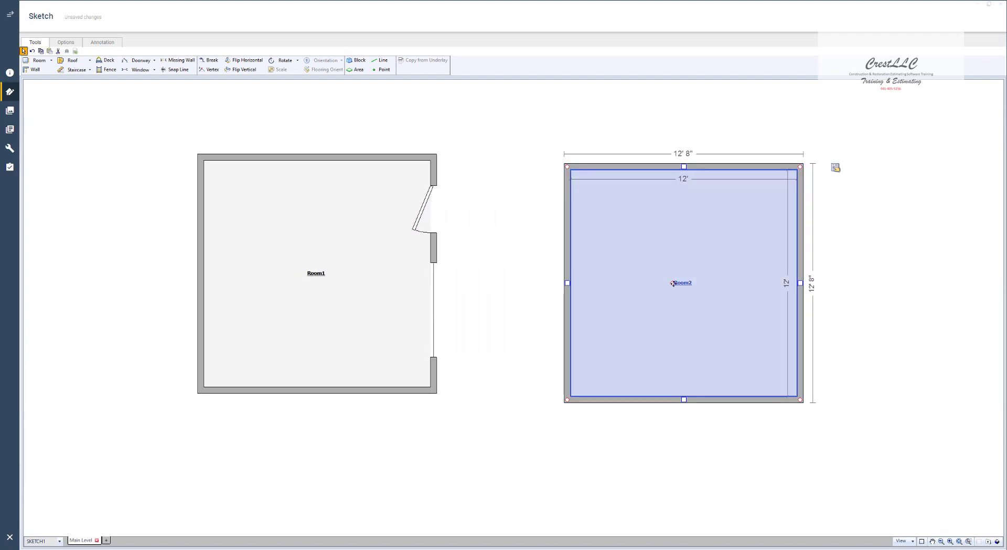
{"action": "mouse_move", "coordinate": [673, 284]}
{"action": "left_mouse_down"}
{"action": "mouse_move", "coordinate": [611, 280]}
{"action": "mouse_move", "coordinate": [656, 281]}
{"action": "left_mouse_up"}
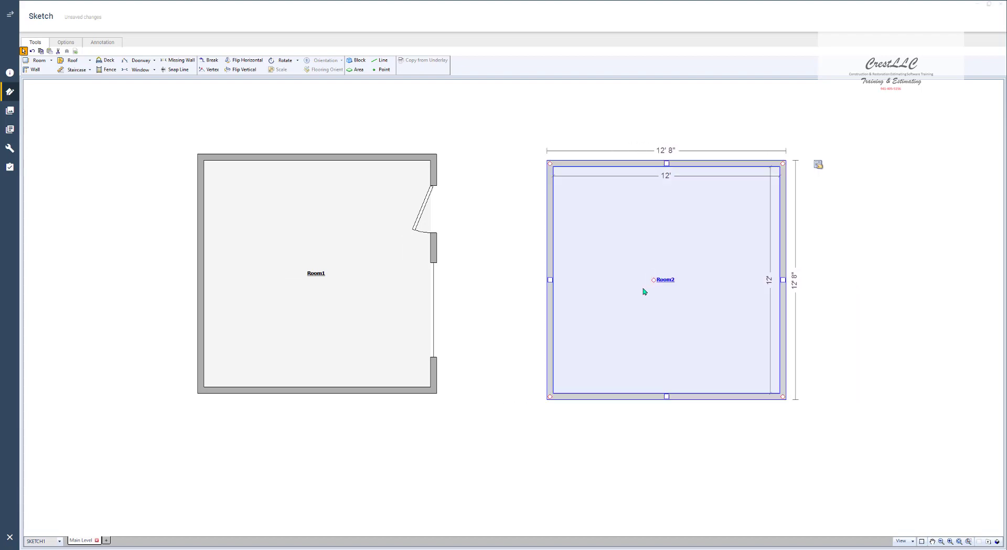
{"action": "left_click", "coordinate": [650, 291]}
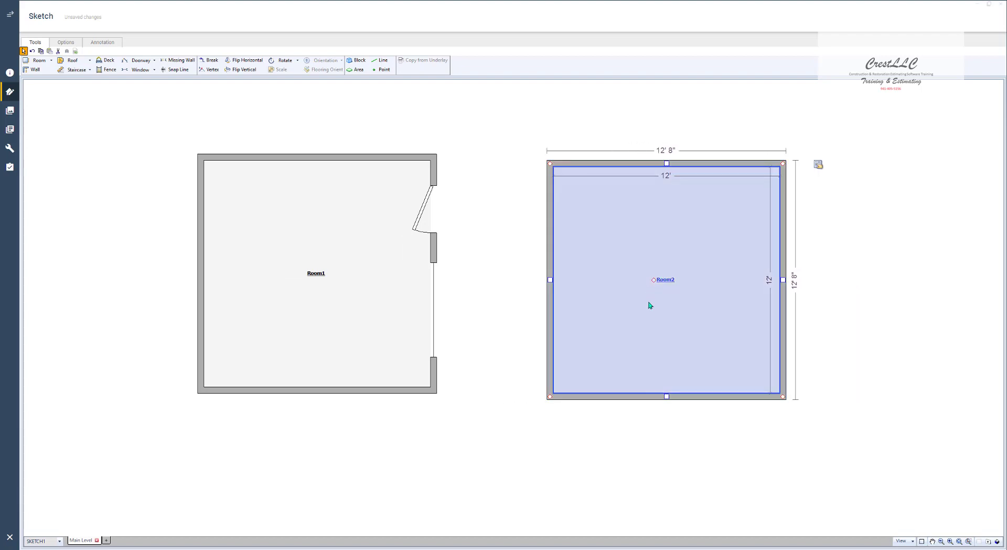
{"action": "key", "text": "Delete"}
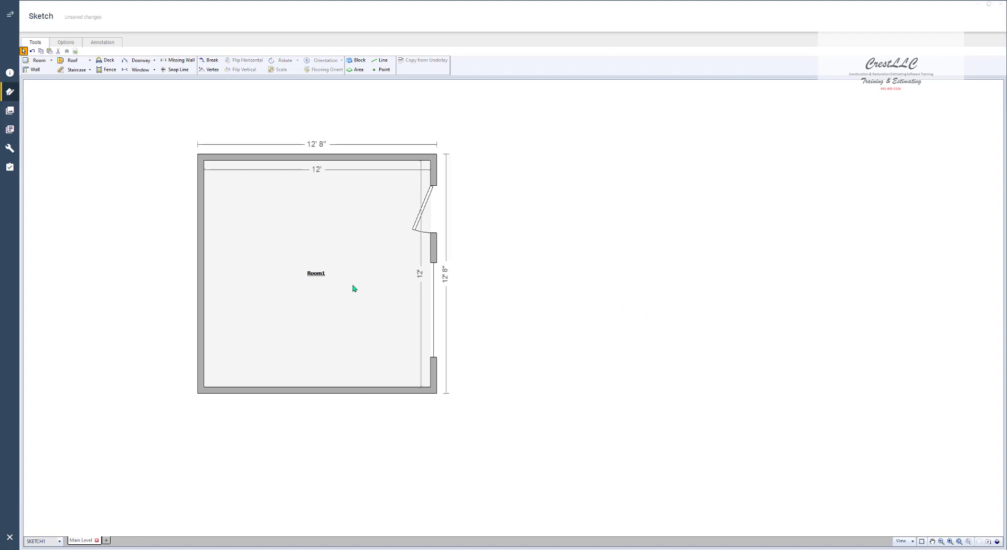
Step: Move Room1 horizontally back toward the middle of the sketch
{"action": "left_click", "coordinate": [345, 285]}
{"action": "left_click_drag", "start_coordinate": [304, 273], "coordinate": [437, 274]}
{"action": "left_click", "coordinate": [460, 285]}
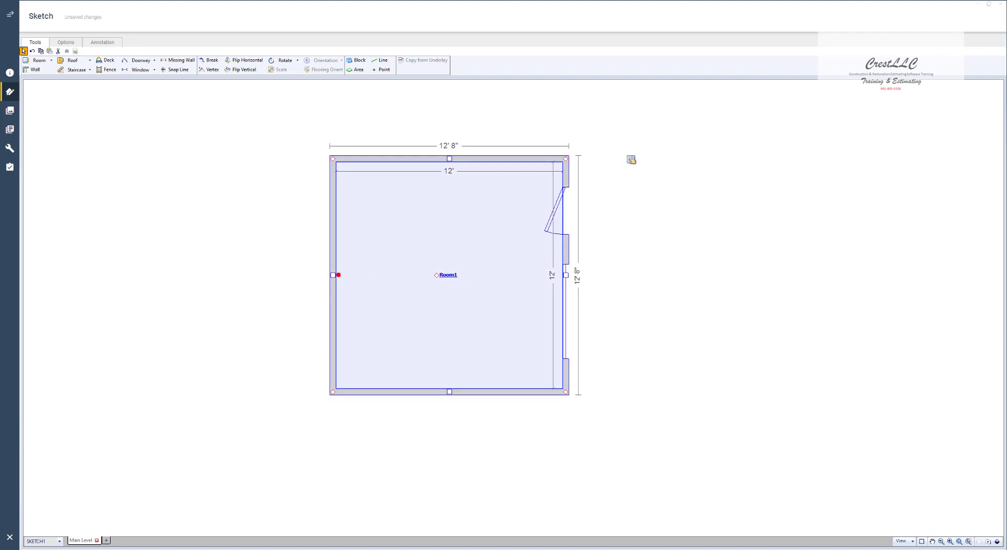
{"action": "mouse_move", "coordinate": [349, 273]}
{"action": "left_mouse_down"}
{"action": "mouse_move", "coordinate": [334, 260]}
{"action": "mouse_move", "coordinate": [321, 280]}
{"action": "mouse_move", "coordinate": [344, 282]}
{"action": "mouse_move", "coordinate": [349, 272]}
{"action": "left_mouse_up"}
{"action": "mouse_move", "coordinate": [445, 377]}
{"action": "left_mouse_down"}
{"action": "mouse_move", "coordinate": [440, 405]}
{"action": "mouse_move", "coordinate": [467, 382]}
{"action": "mouse_move", "coordinate": [449, 374]}
{"action": "left_mouse_up"}
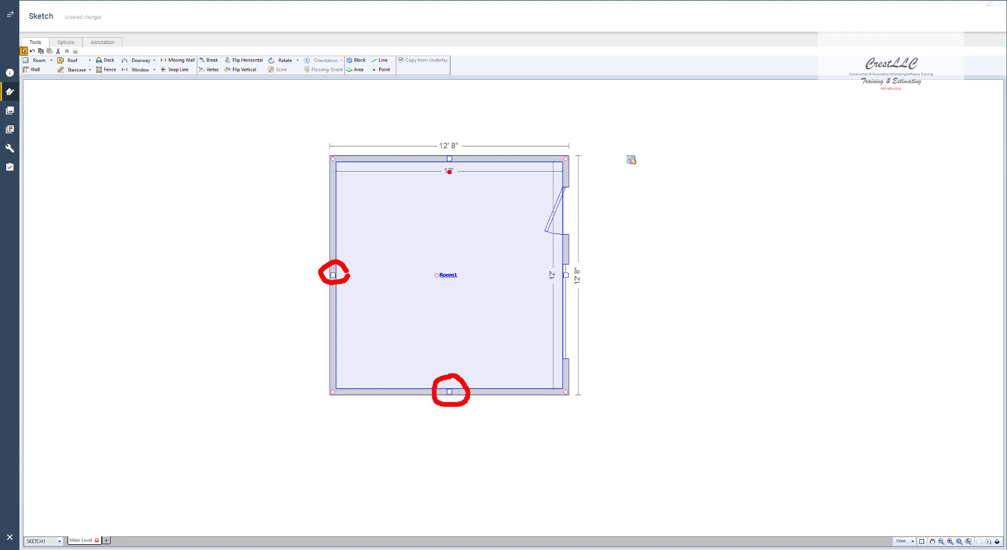
{"action": "mouse_move", "coordinate": [446, 173]}
{"action": "left_mouse_down"}
{"action": "mouse_move", "coordinate": [455, 143]}
{"action": "mouse_move", "coordinate": [423, 156]}
{"action": "mouse_move", "coordinate": [446, 177]}
{"action": "left_mouse_up"}
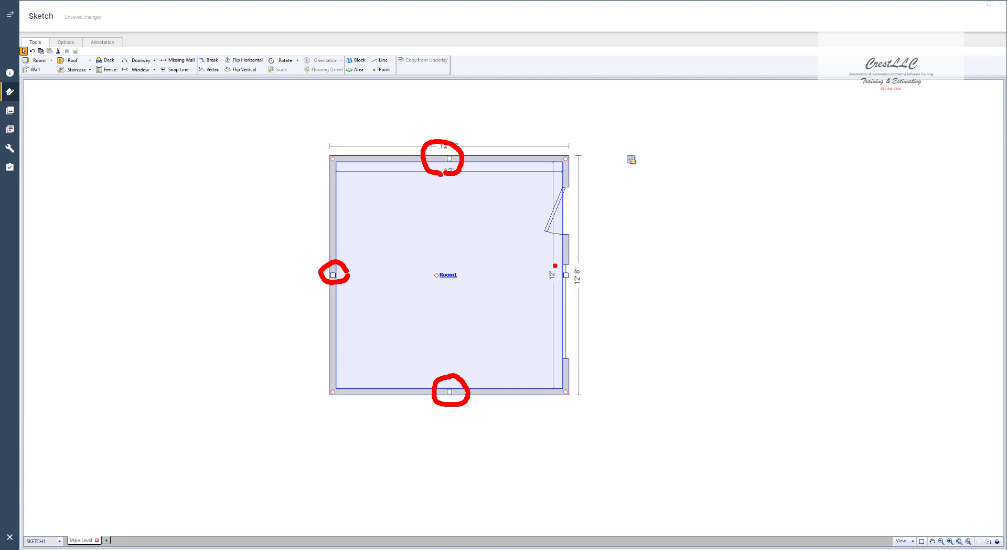
{"action": "mouse_move", "coordinate": [555, 265]}
{"action": "left_mouse_down"}
{"action": "mouse_move", "coordinate": [565, 286]}
{"action": "mouse_move", "coordinate": [578, 273]}
{"action": "mouse_move", "coordinate": [555, 266]}
{"action": "left_mouse_up"}
{"action": "key", "text": "Escape"}
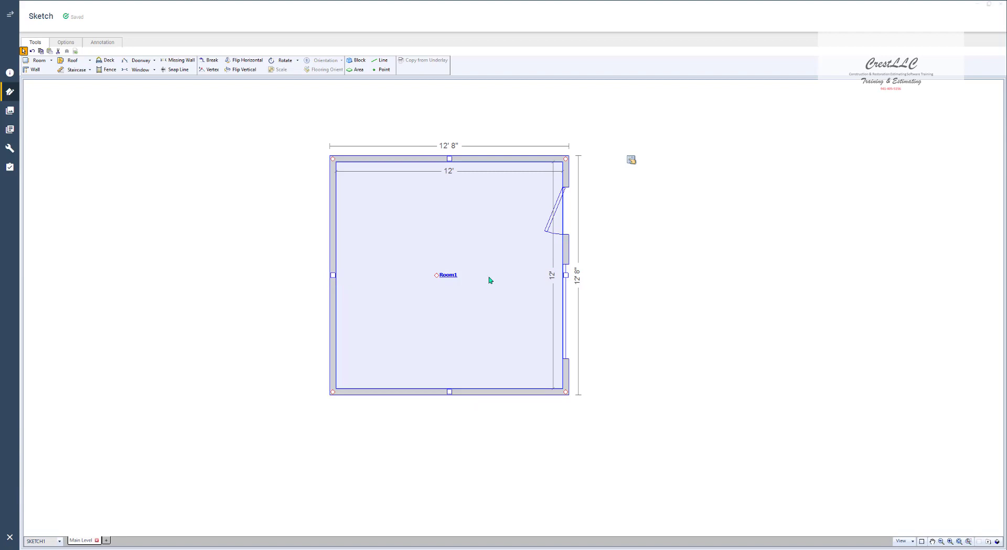
Step: Select the missing-wall opening, the door and the right wall of Room1 in turn to examine their dimensions
{"action": "left_click", "coordinate": [566, 313]}
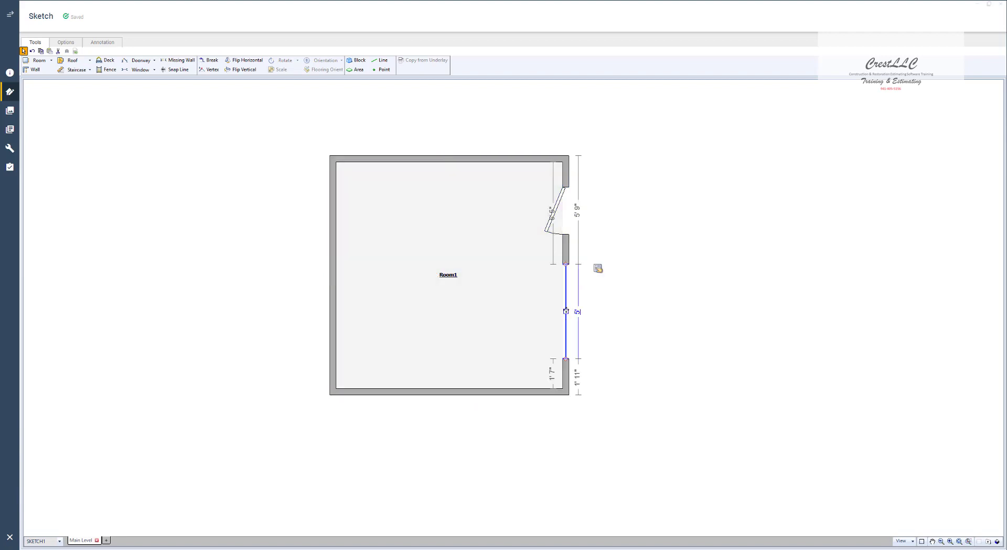
{"action": "left_click", "coordinate": [558, 209]}
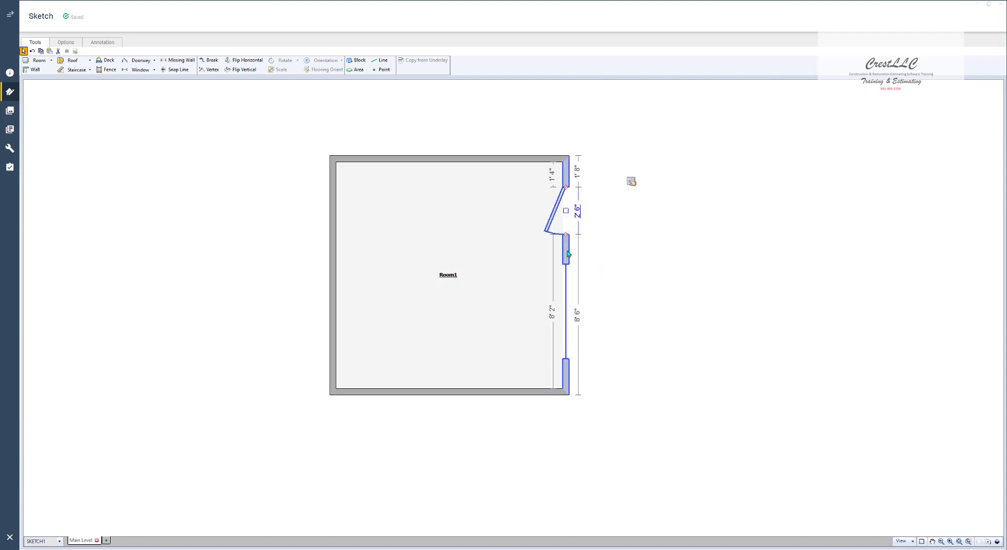
{"action": "left_click", "coordinate": [575, 261]}
{"action": "left_click", "coordinate": [566, 283]}
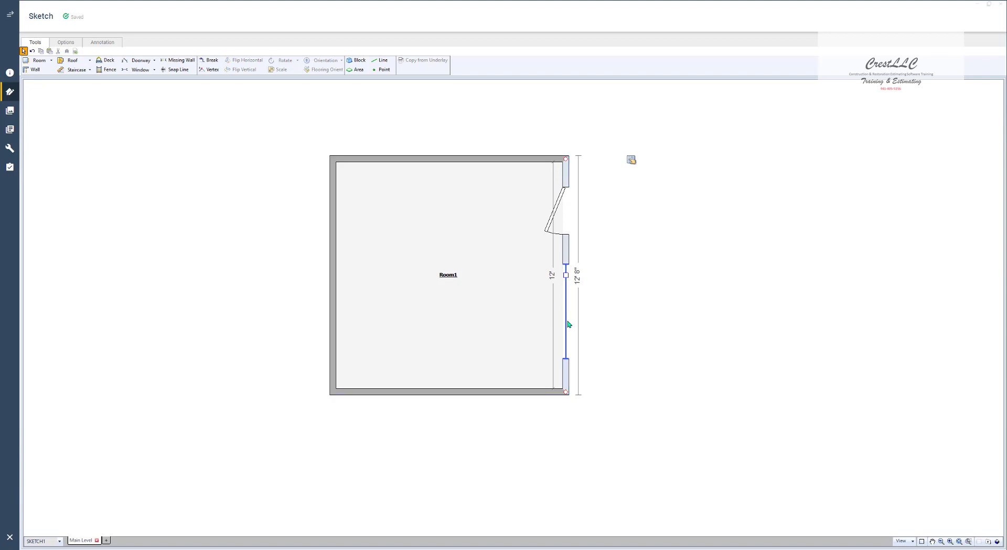
{"action": "left_click", "coordinate": [499, 319]}
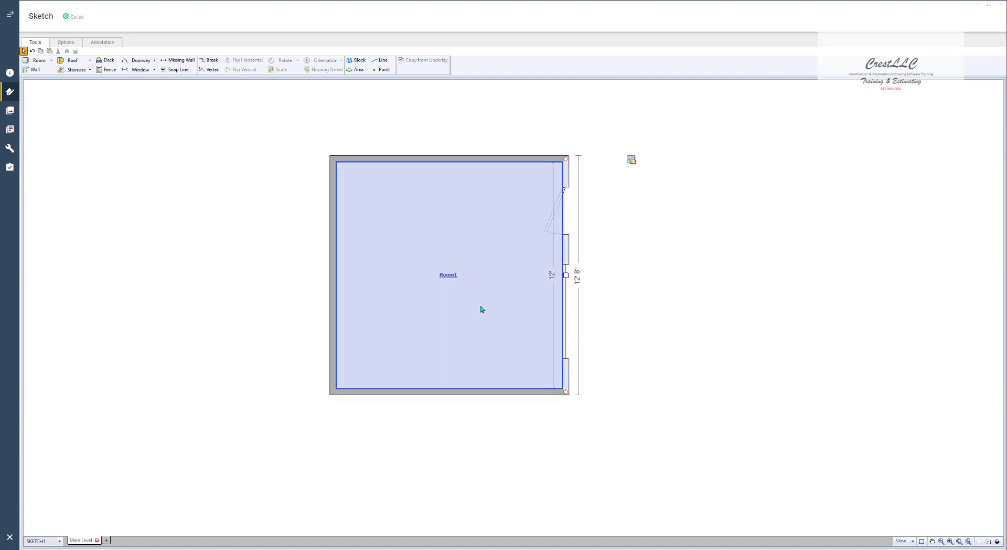
Step: Open Room1's properties and examine its floor height, wall thickness and ceiling height
{"action": "left_click", "coordinate": [475, 305]}
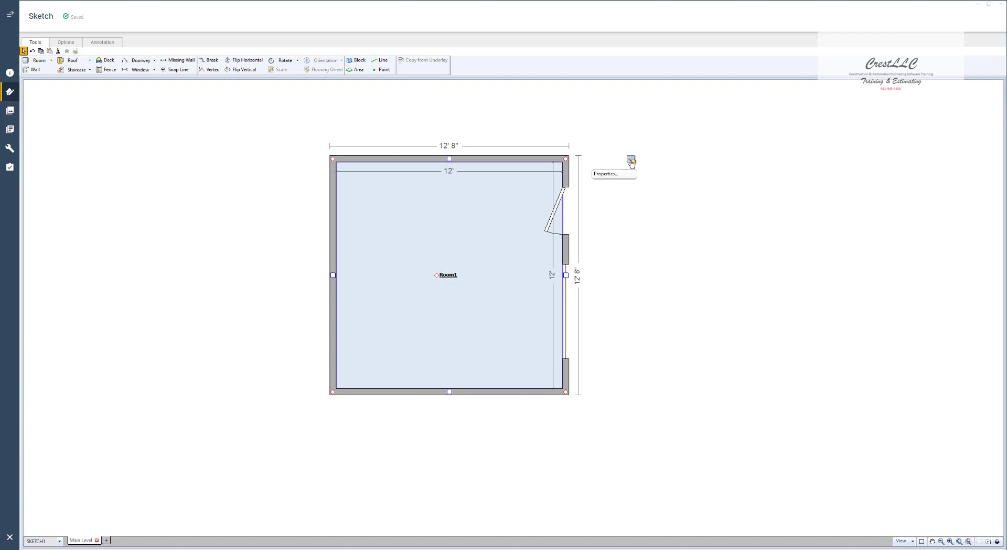
{"action": "left_click", "coordinate": [631, 161]}
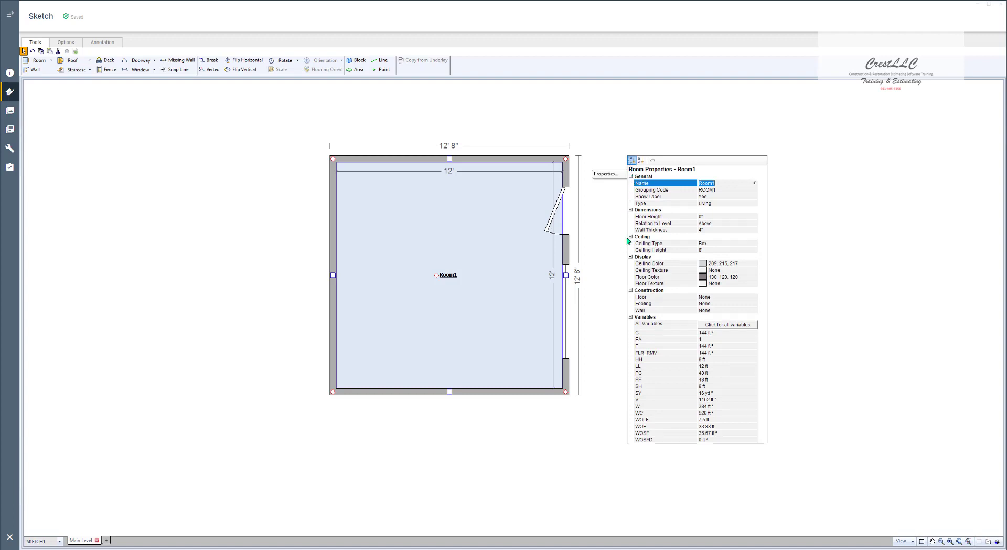
{"action": "left_click", "coordinate": [709, 217]}
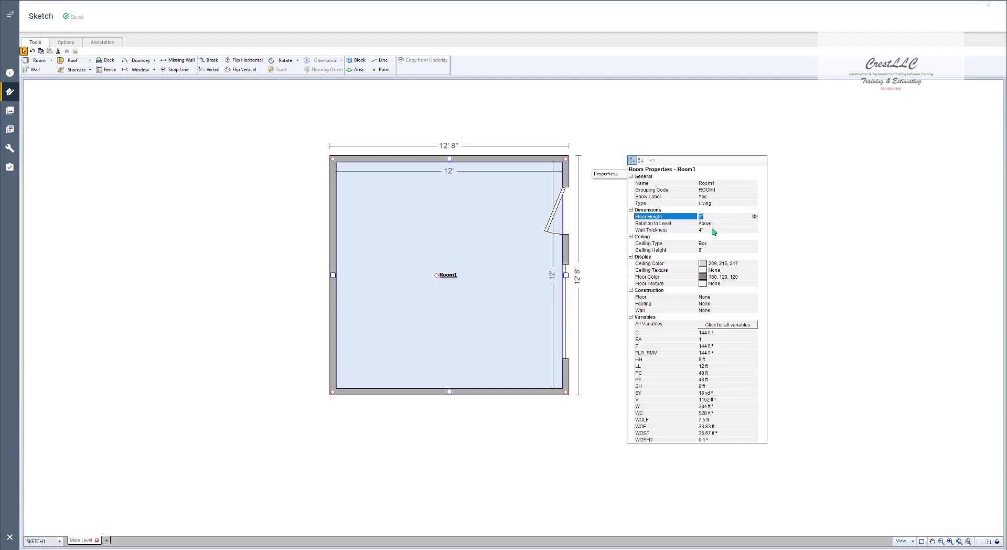
{"action": "left_click", "coordinate": [714, 230]}
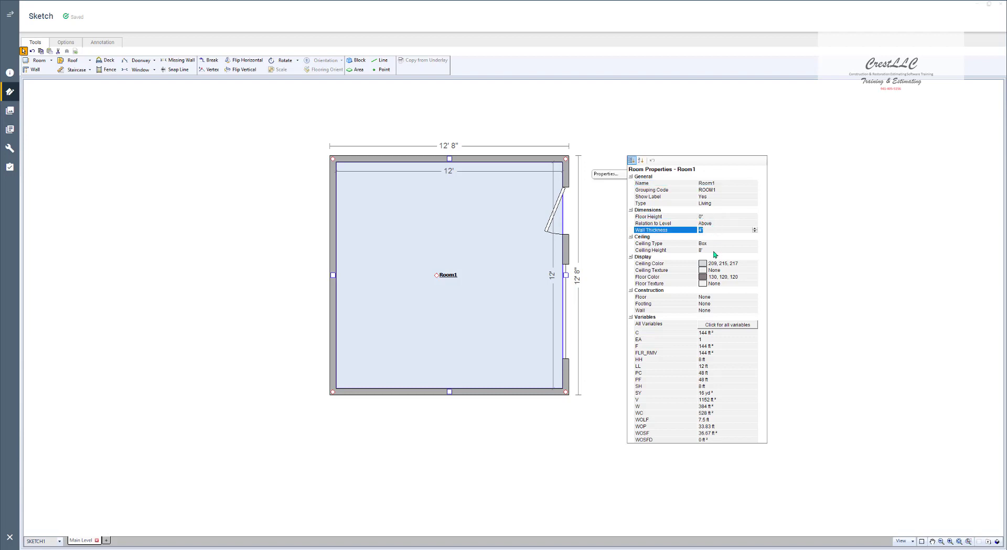
{"action": "left_click", "coordinate": [713, 250]}
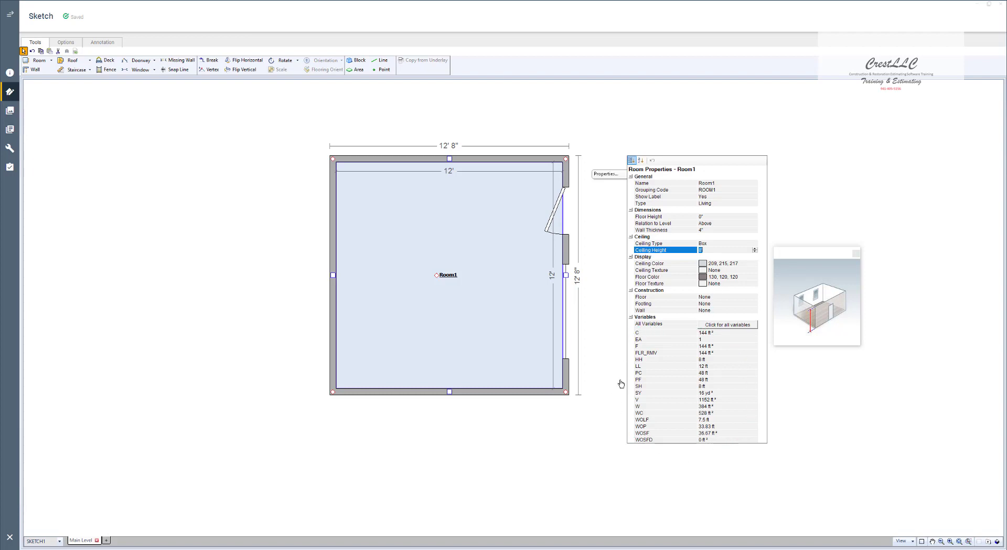
Step: Examine Room1's calculated variables one by one, from C, F and FLR_RMV through PC, PF, V, W and WC to WOSFD
{"action": "left_click", "coordinate": [645, 334]}
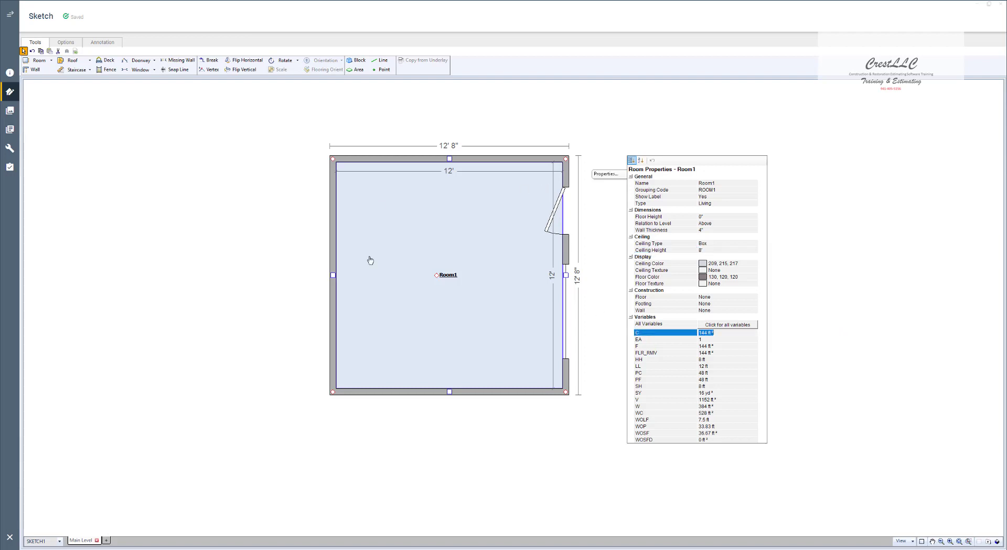
{"action": "left_click", "coordinate": [651, 346]}
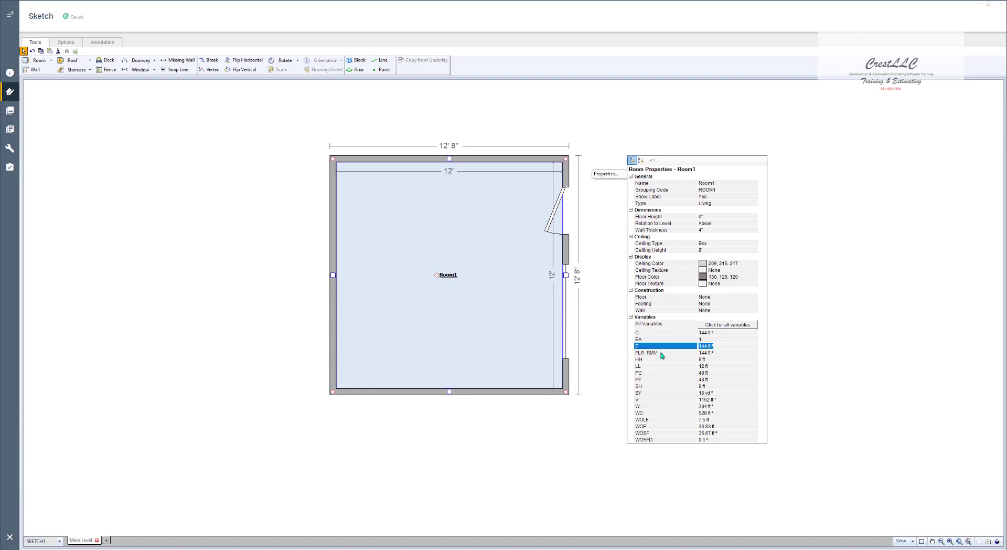
{"action": "left_click", "coordinate": [664, 354]}
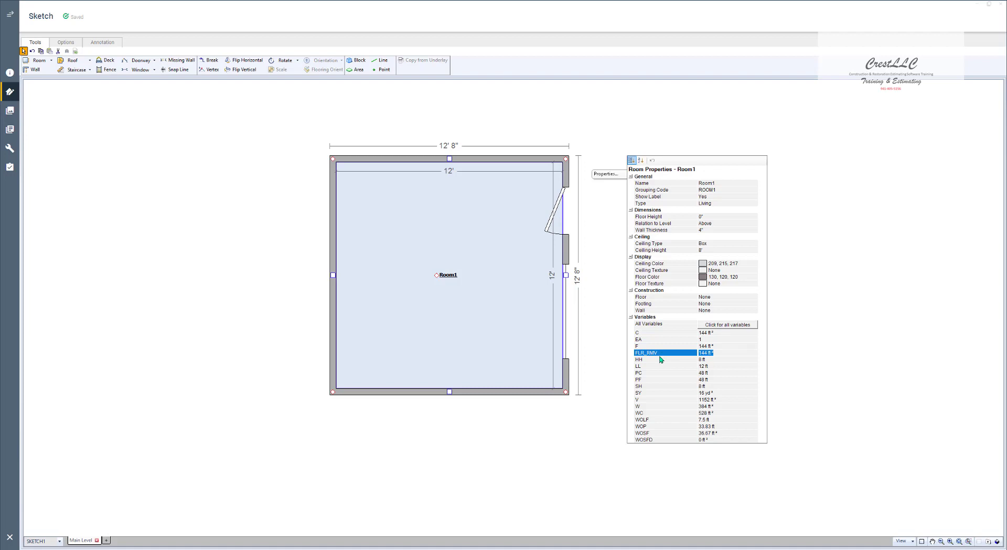
{"action": "left_click", "coordinate": [659, 360]}
{"action": "left_click", "coordinate": [658, 367]}
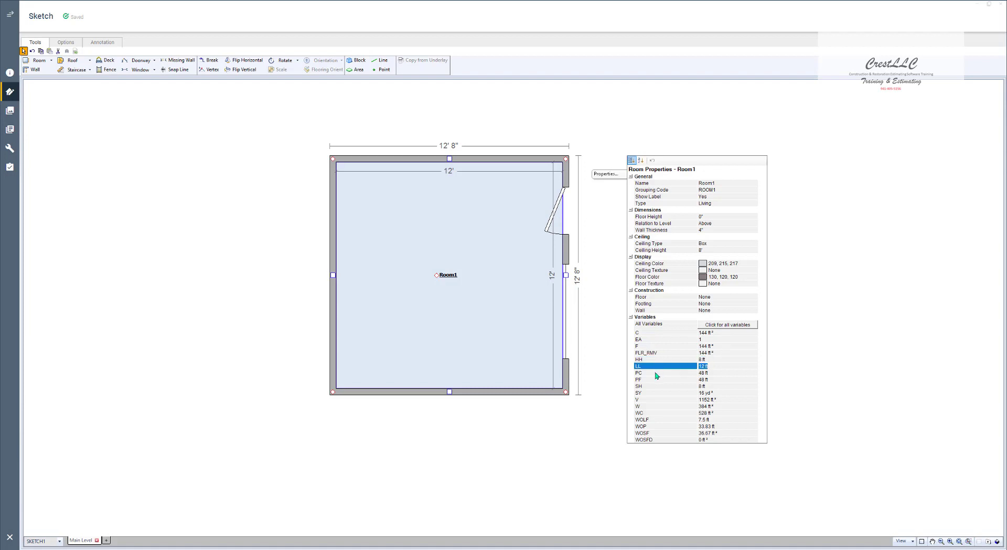
{"action": "left_click", "coordinate": [651, 373]}
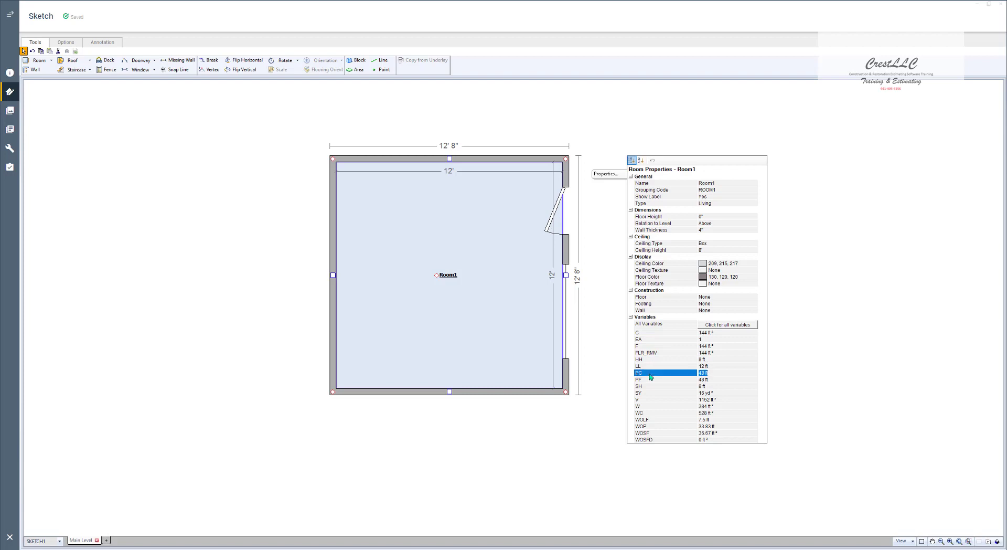
{"action": "left_click", "coordinate": [651, 383]}
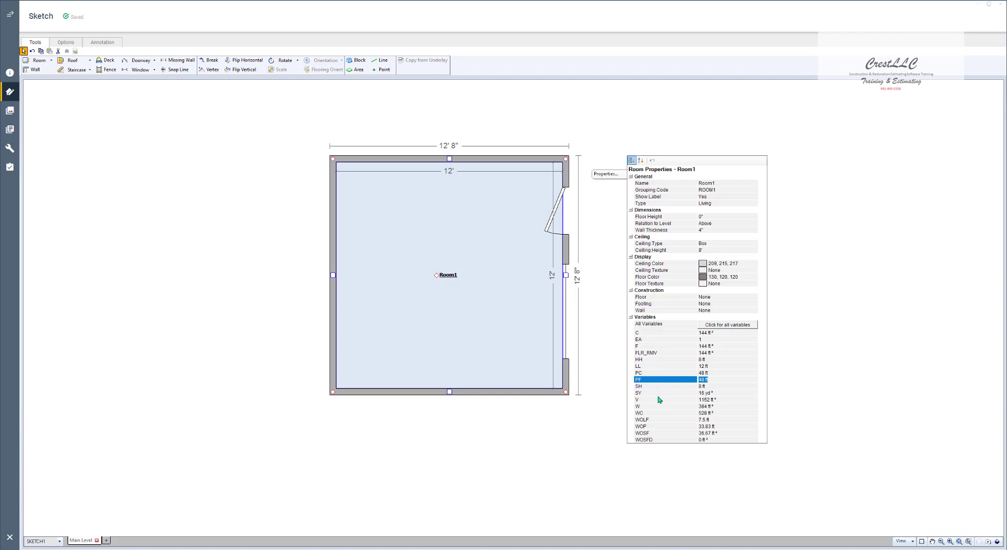
{"action": "left_click", "coordinate": [650, 400]}
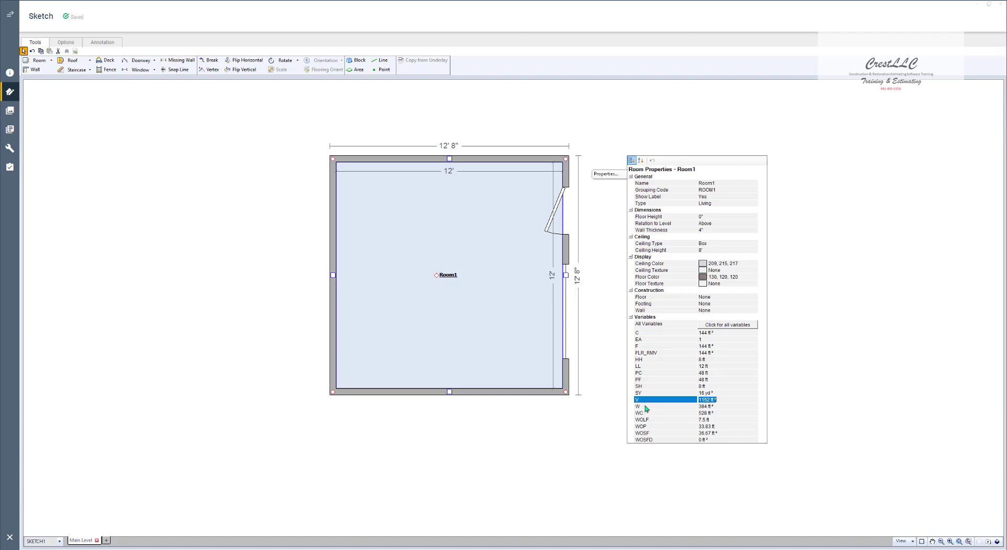
{"action": "left_click", "coordinate": [646, 407]}
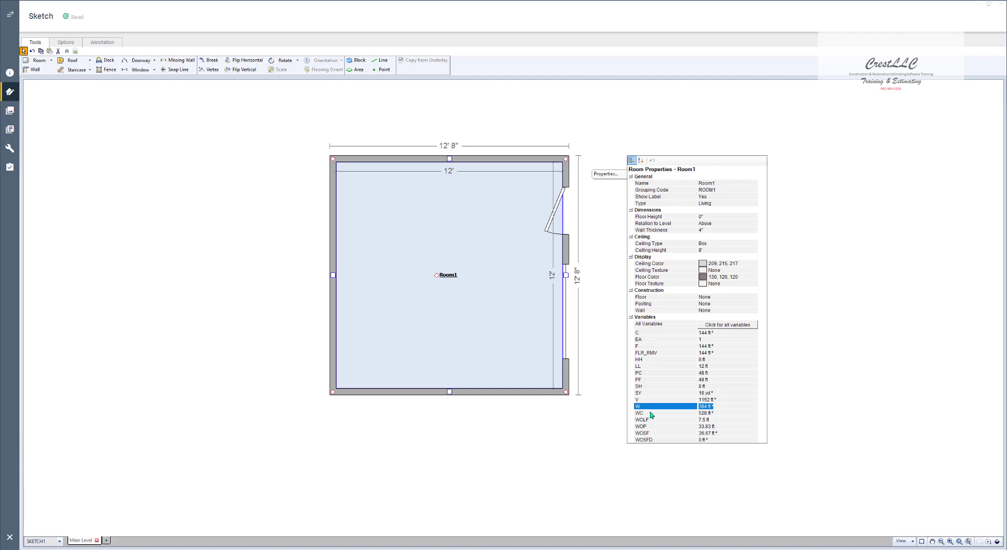
{"action": "left_click", "coordinate": [651, 414]}
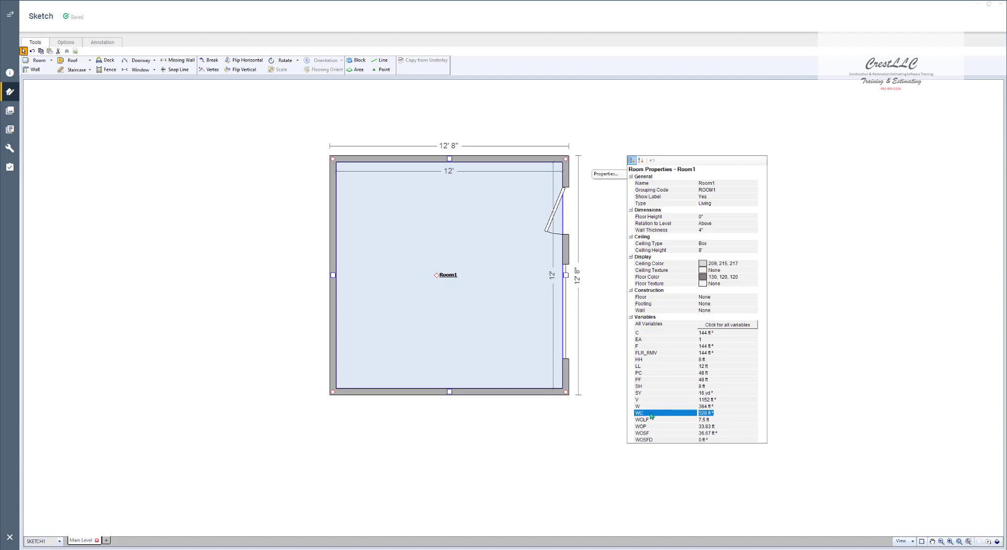
{"action": "left_click", "coordinate": [659, 420]}
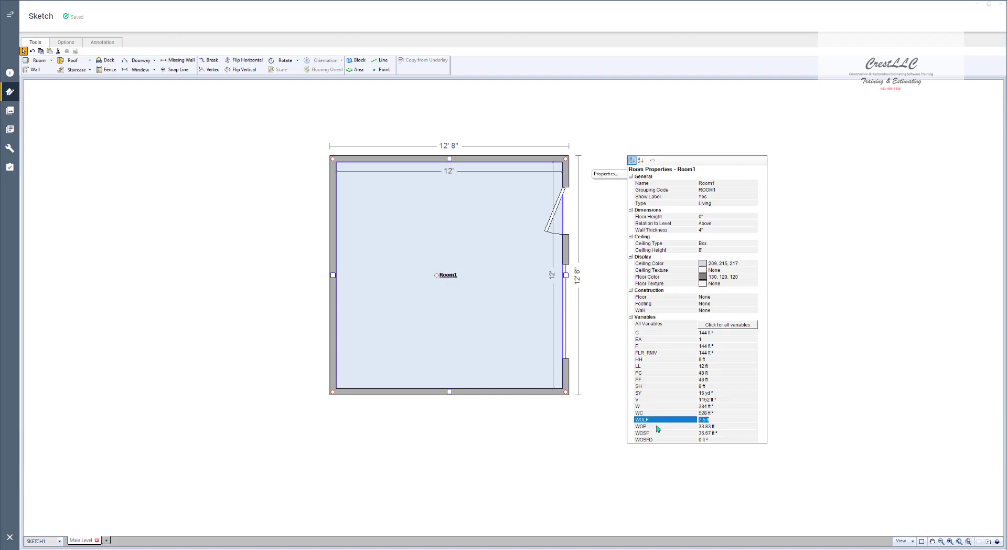
{"action": "left_click", "coordinate": [656, 426]}
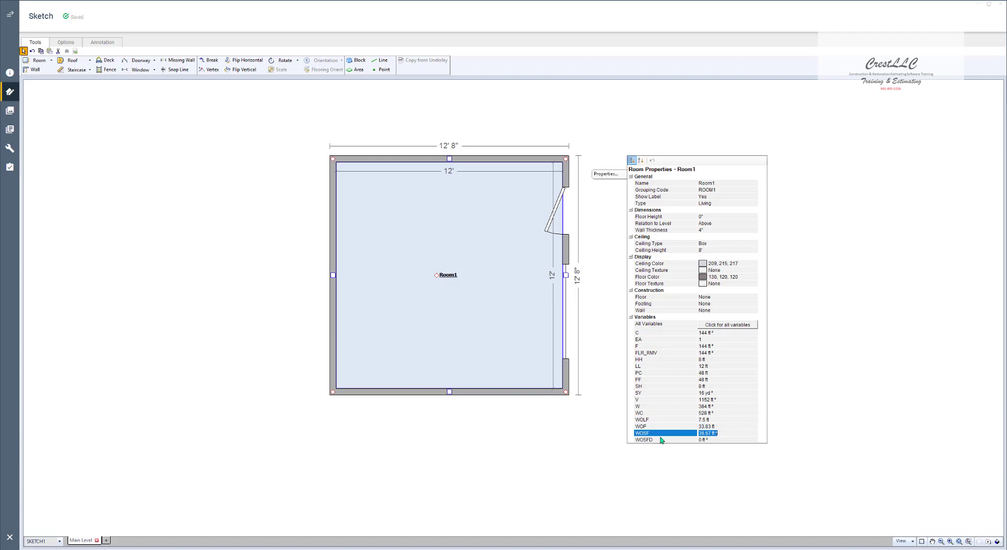
{"action": "left_click", "coordinate": [663, 440]}
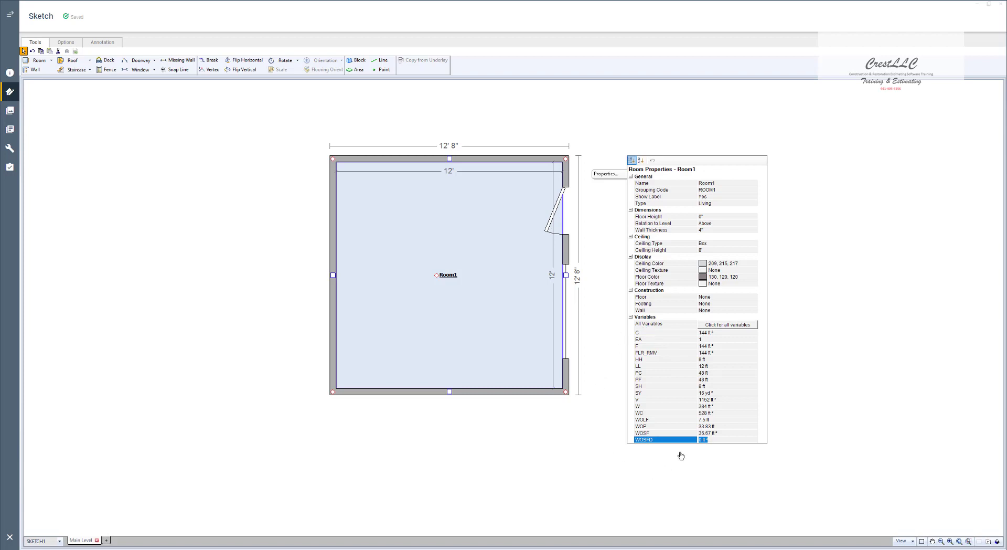
Step: Open the full list of Room1's variables and filter it by "perimeter"
{"action": "left_click", "coordinate": [732, 326]}
{"action": "left_click", "coordinate": [732, 326]}
{"action": "left_click", "coordinate": [732, 325]}
{"action": "left_click", "coordinate": [732, 325]}
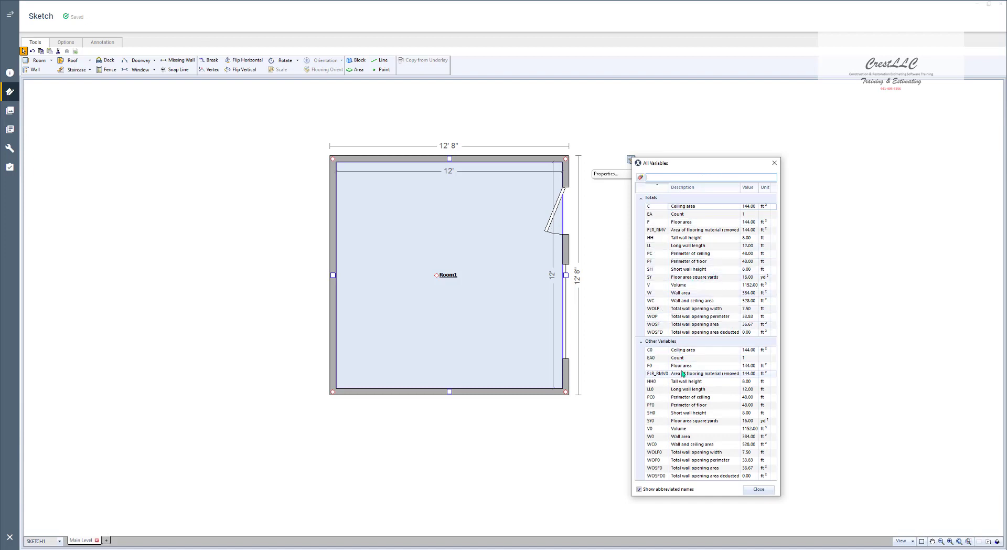
{"action": "left_click", "coordinate": [654, 179]}
{"action": "type", "text": "H"}
{"action": "type", "text": "erimeter"}
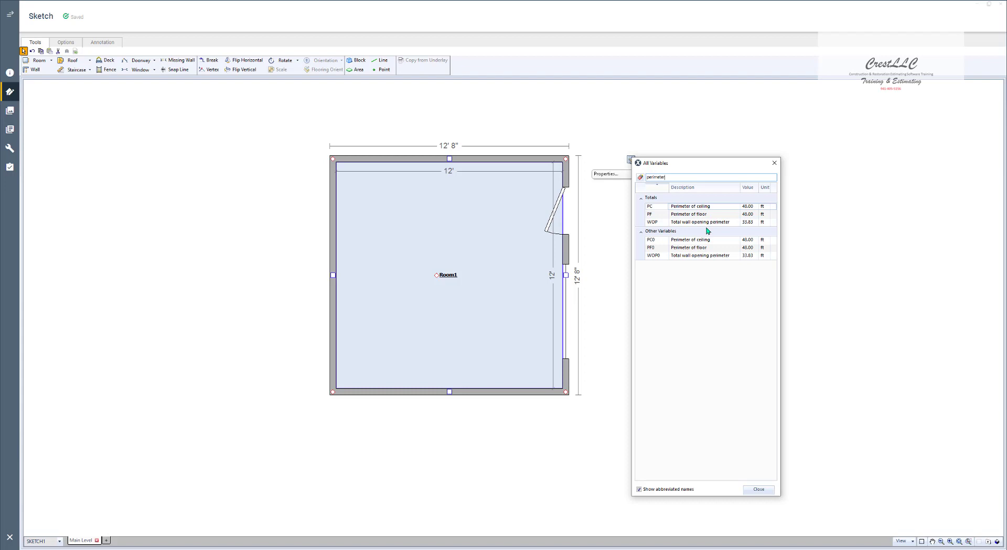
Step: Search the variable list for PF, clear the search and close the list and Room1's properties
{"action": "double_click", "coordinate": [682, 178]}
{"action": "type", "text": "PF"}
{"action": "key", "text": "BackSpace"}
{"action": "key", "text": "BackSpace"}
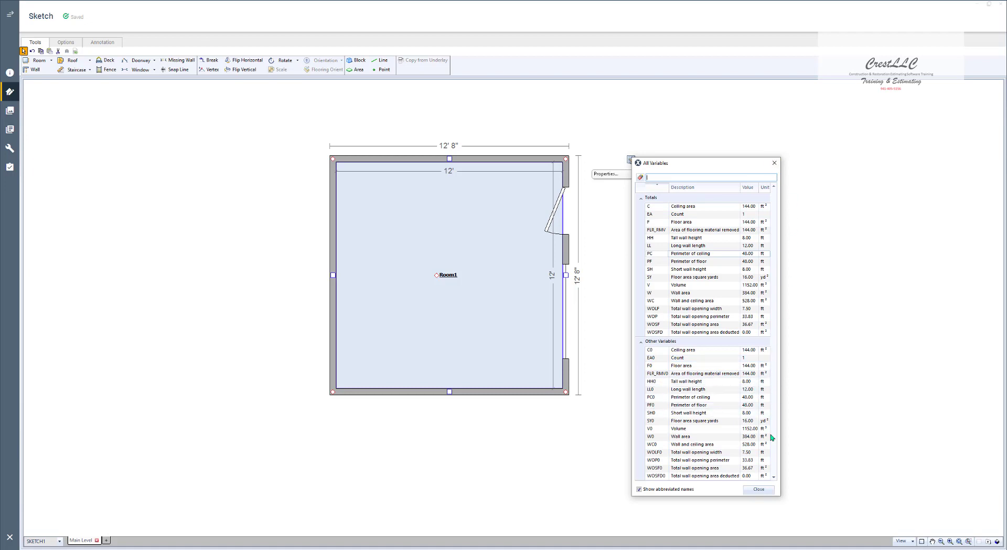
{"action": "left_click", "coordinate": [760, 488]}
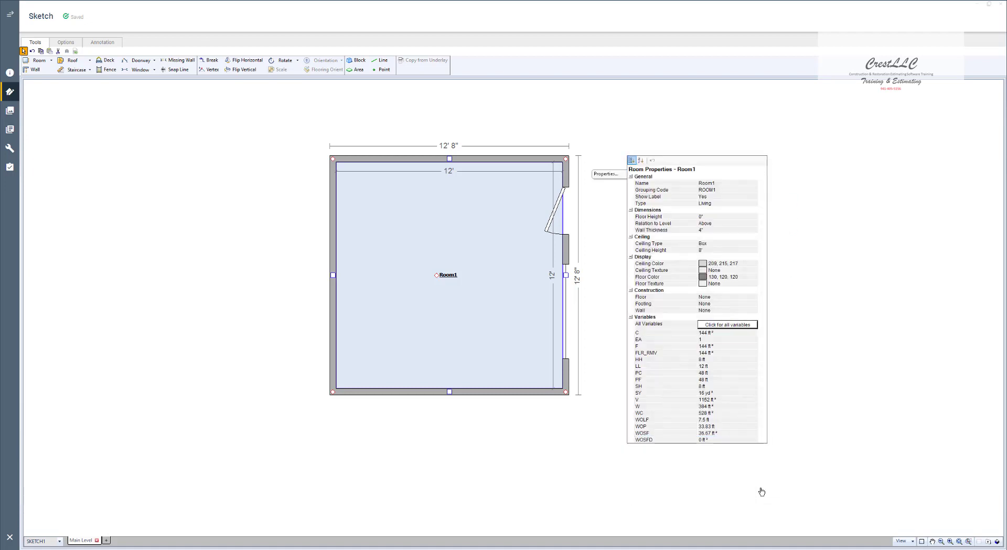
{"action": "left_click", "coordinate": [866, 287]}
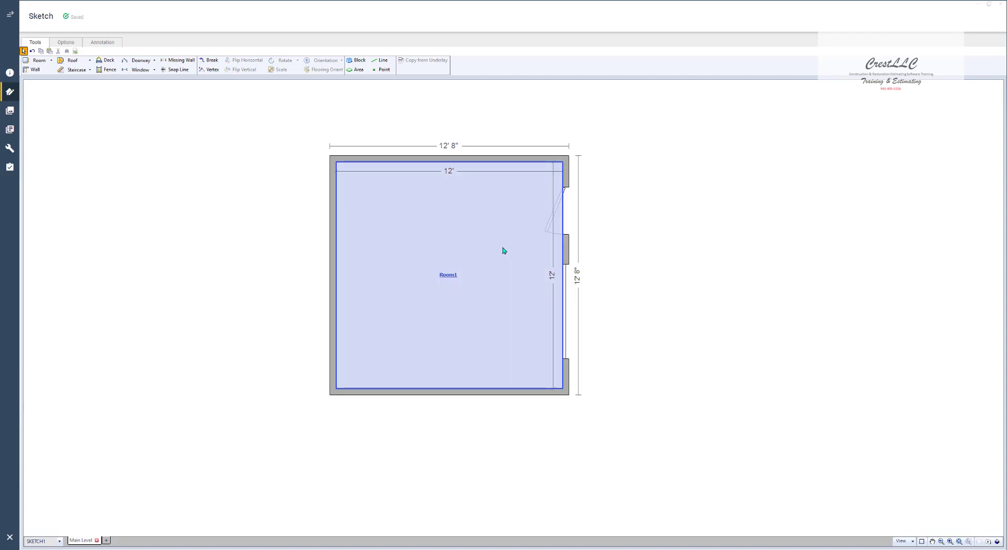
Step: Open Room1's properties and rename the room as Walk-in Closet
{"action": "left_click", "coordinate": [503, 251]}
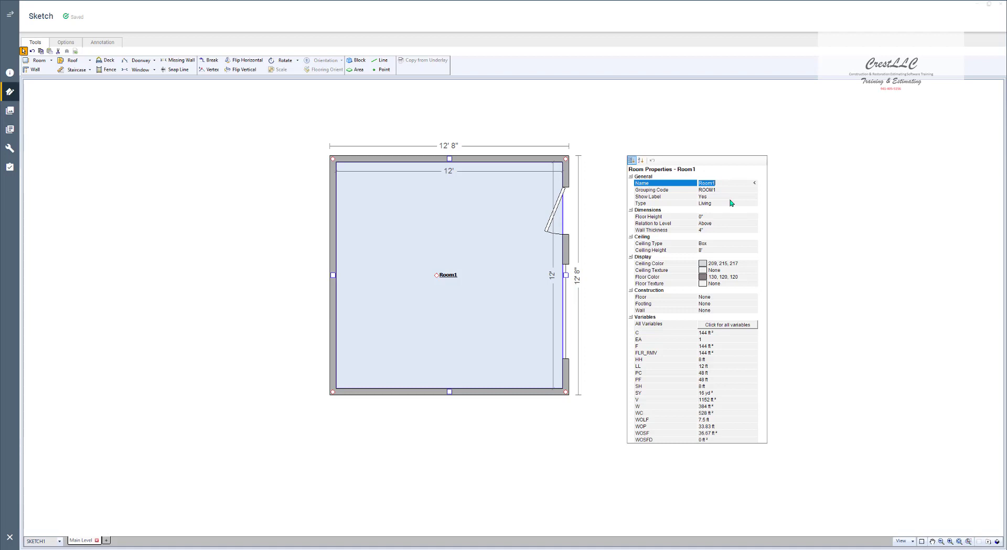
{"action": "type", "text": "mast"}
{"action": "key", "text": "BackSpace"}
{"action": "type", "text": "bedr"}
{"action": "left_click_drag", "start_coordinate": [736, 185], "coordinate": [698, 183]}
{"action": "type", "text": "walk-in Closet"}
{"action": "key", "text": "Return"}
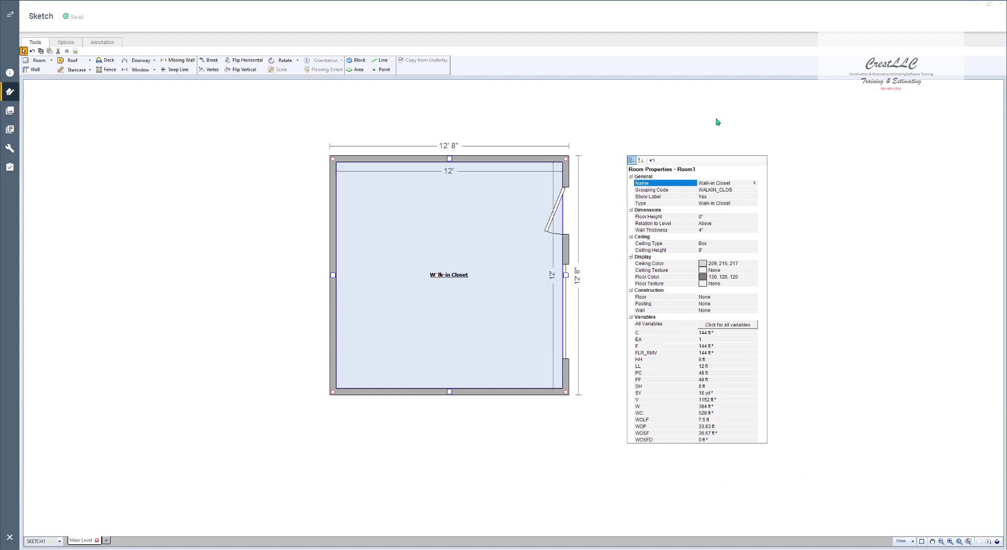
{"action": "left_click", "coordinate": [842, 382]}
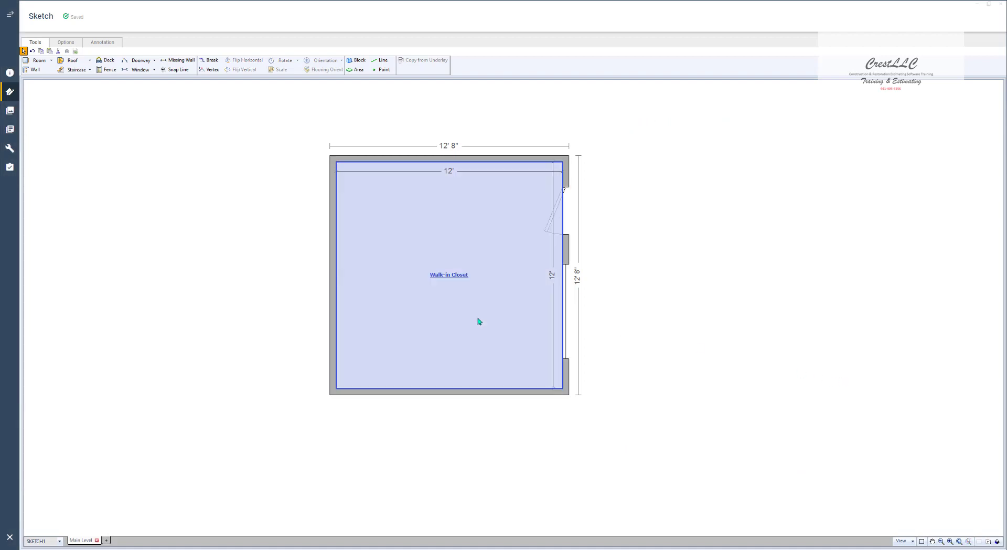
Step: Check the Walk-in Closet's rename command and delete the room
{"action": "left_click", "coordinate": [478, 321]}
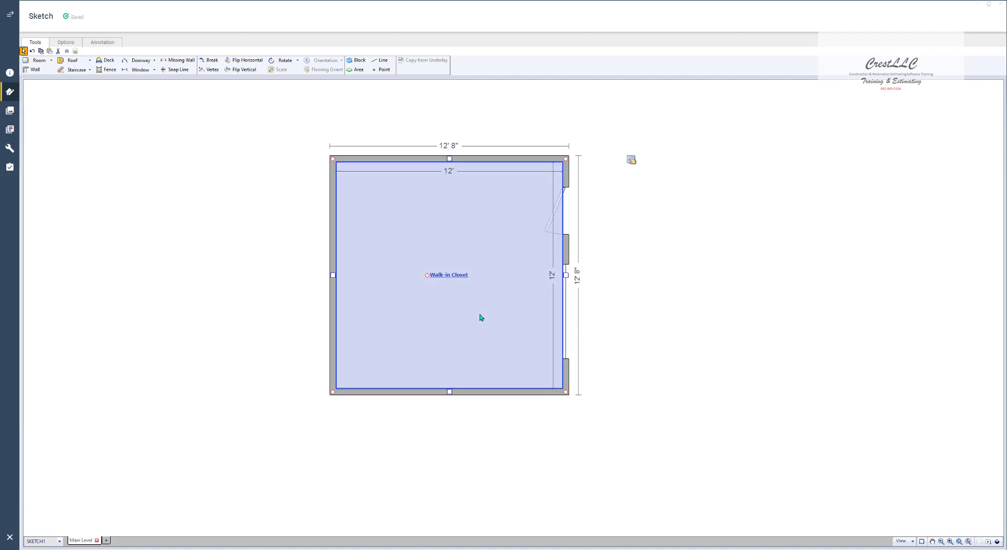
{"action": "right_click", "coordinate": [483, 314]}
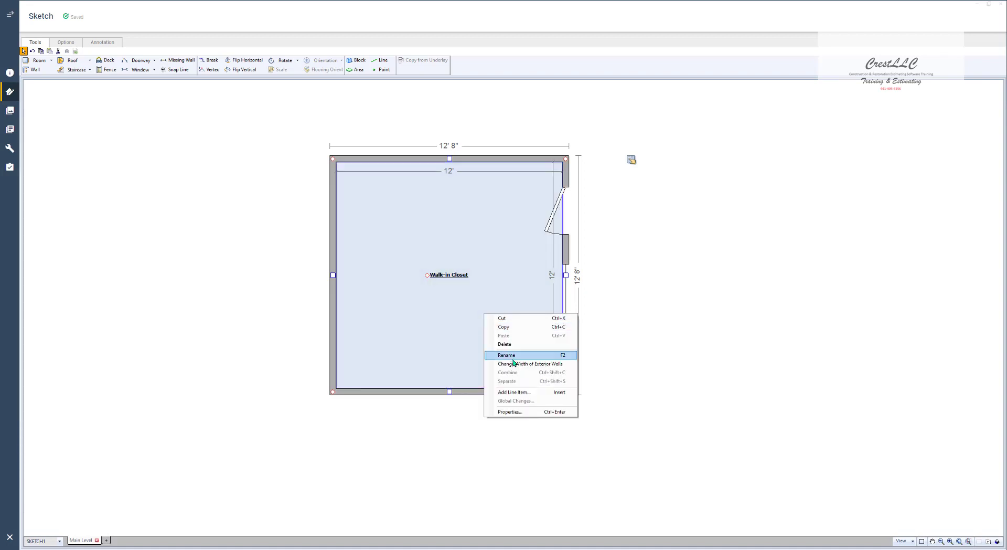
{"action": "left_click", "coordinate": [446, 320]}
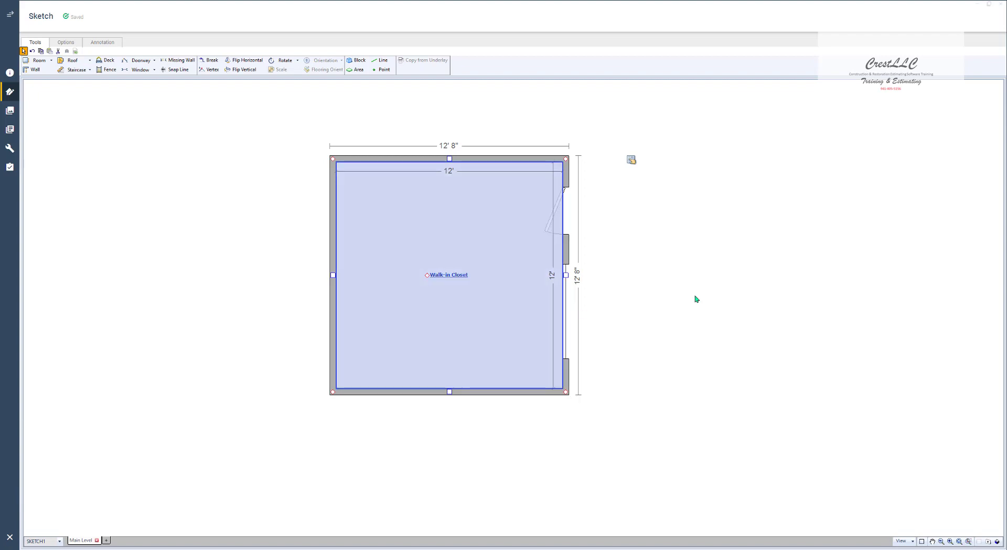
{"action": "key", "text": "Delete"}
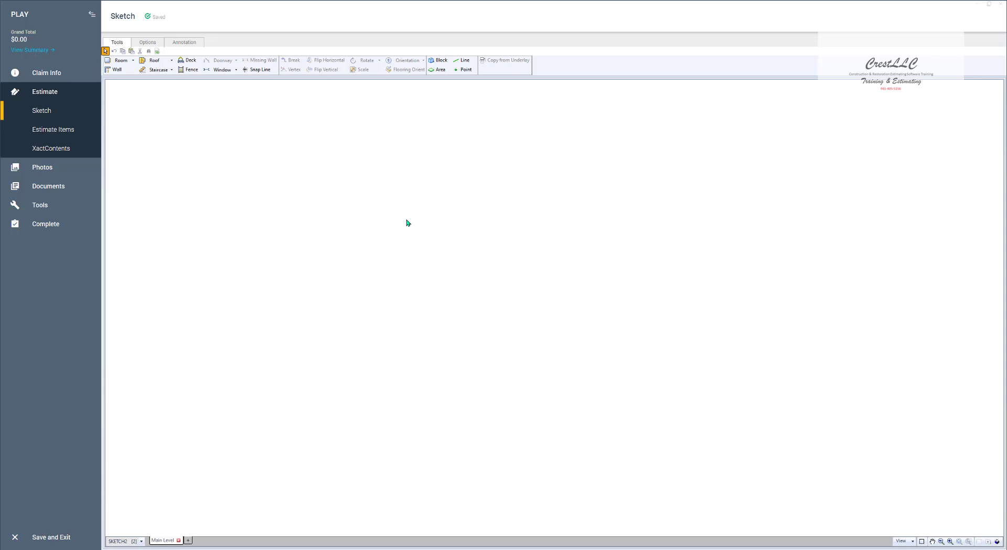
Step: Place a 12' by 12' room in the empty Main Level sketch
{"action": "key", "text": "r"}
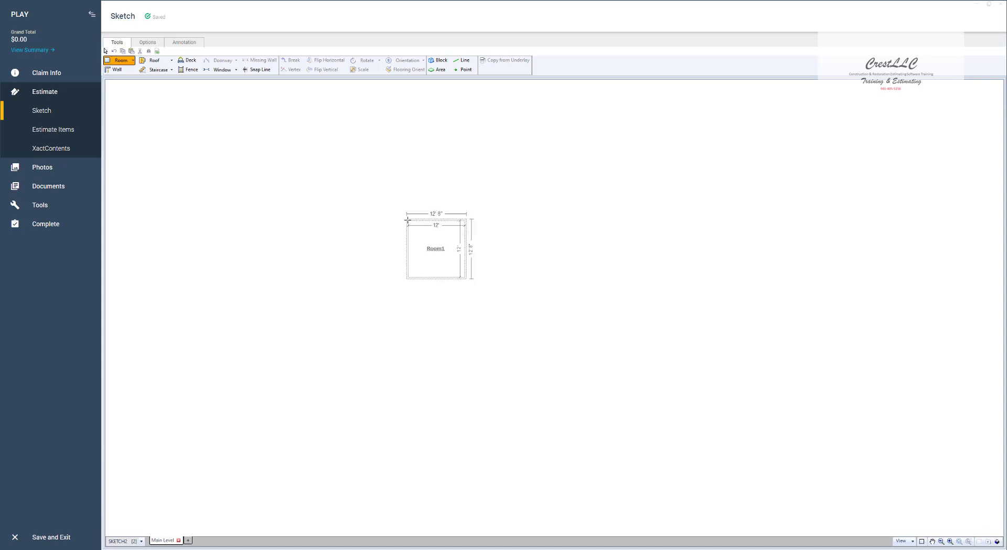
{"action": "left_click", "coordinate": [431, 222]}
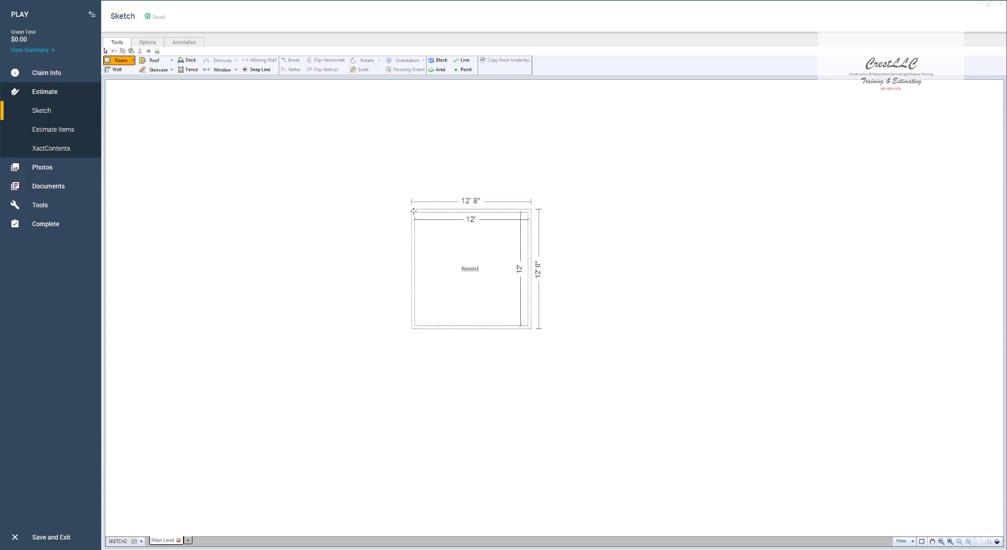
{"action": "left_click", "coordinate": [414, 211]}
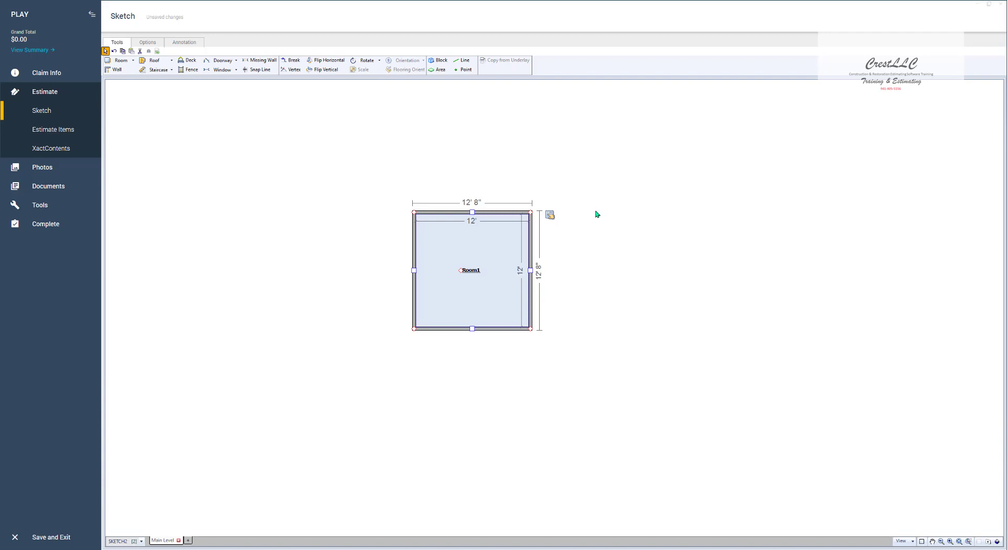
{"action": "left_click", "coordinate": [480, 232]}
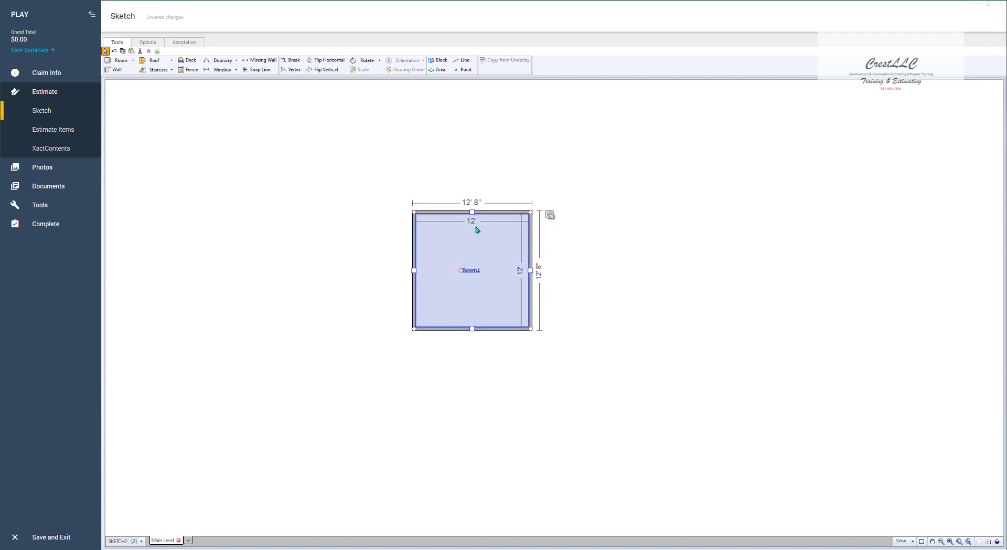
{"action": "left_click", "coordinate": [472, 227]}
{"action": "left_click_drag", "start_coordinate": [419, 236], "coordinate": [526, 236]}
{"action": "left_click_drag", "start_coordinate": [462, 221], "coordinate": [415, 221]}
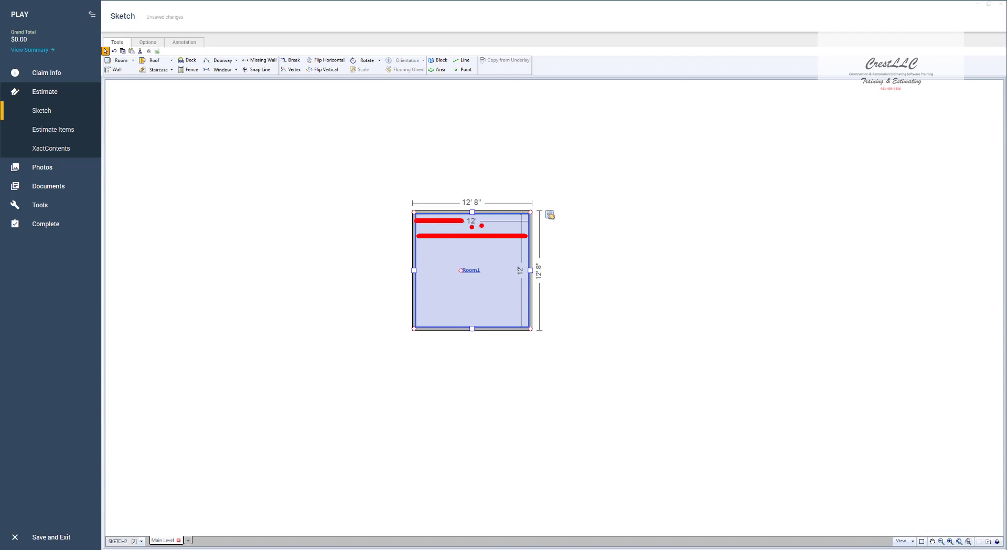
{"action": "left_click_drag", "start_coordinate": [481, 223], "coordinate": [530, 222]}
{"action": "left_click_drag", "start_coordinate": [536, 217], "coordinate": [537, 318]}
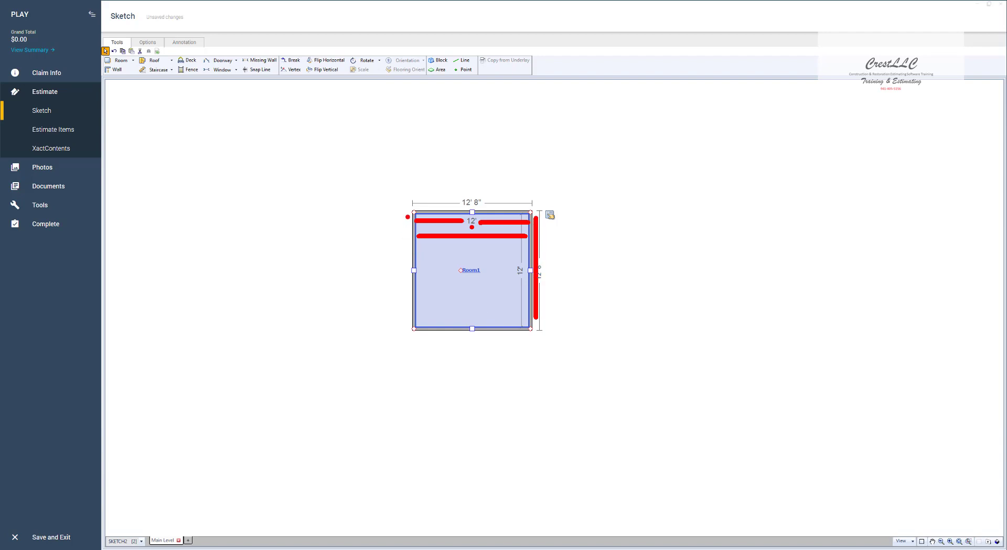
{"action": "left_click_drag", "start_coordinate": [407, 215], "coordinate": [408, 325]}
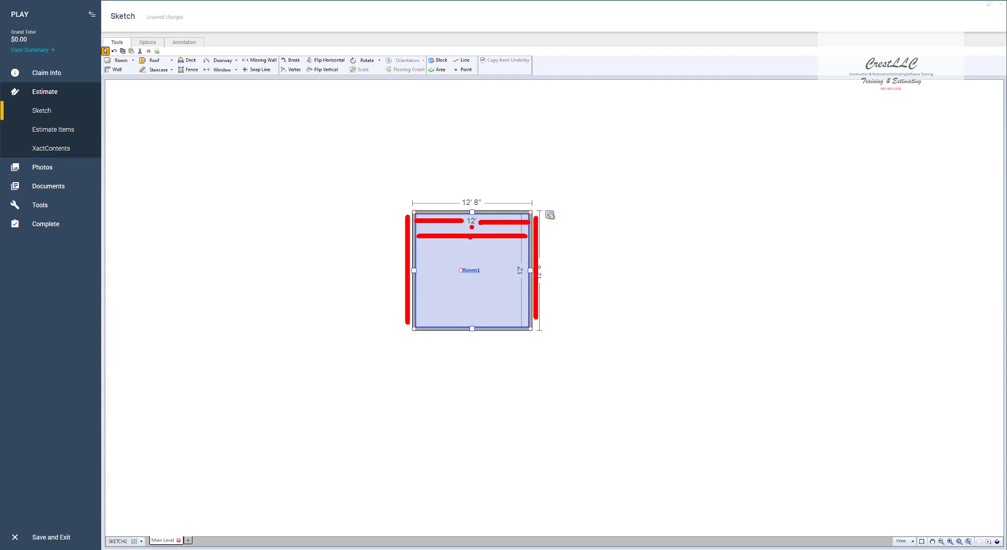
{"action": "key", "text": "ctrl+z"}
{"action": "key", "text": "ctrl+z"}
{"action": "key", "text": "ctrl+z"}
{"action": "key", "text": "ctrl+z"}
{"action": "key", "text": "ctrl+z"}
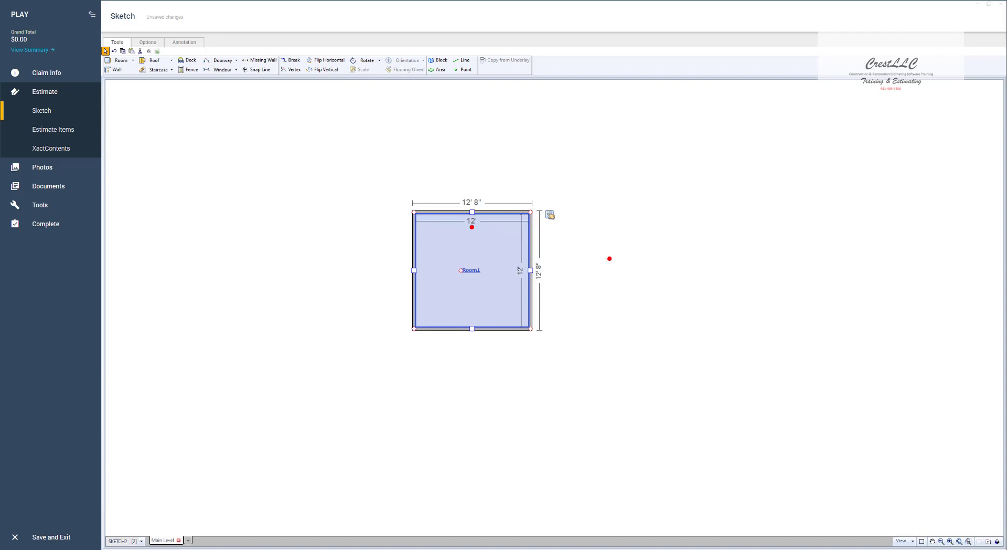
{"action": "key", "text": "ctrl+z"}
{"action": "key", "text": "Escape"}
Step: Stretch the room outward by its right wall and set the interior width to 18'
{"action": "left_click", "coordinate": [529, 271]}
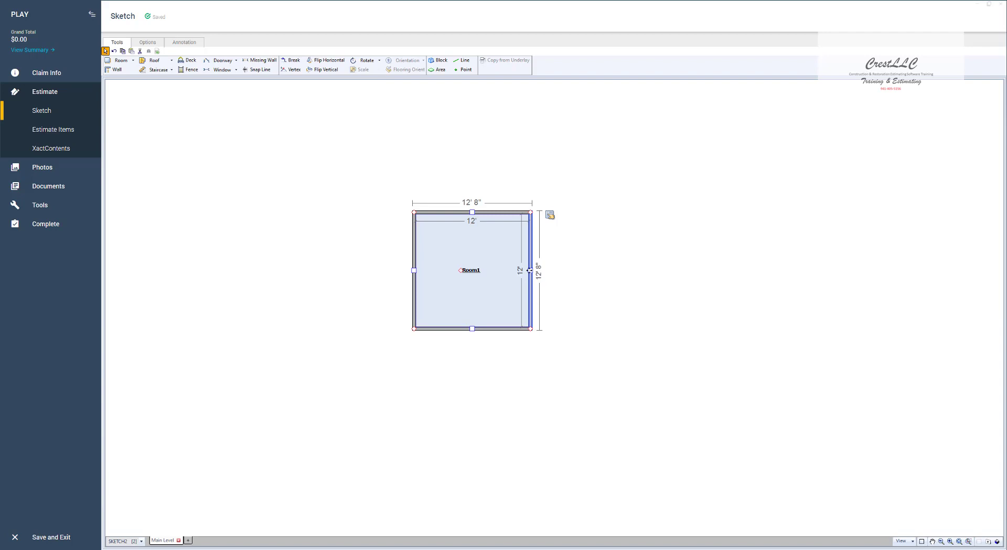
{"action": "left_click_drag", "start_coordinate": [530, 270], "coordinate": [560, 271]}
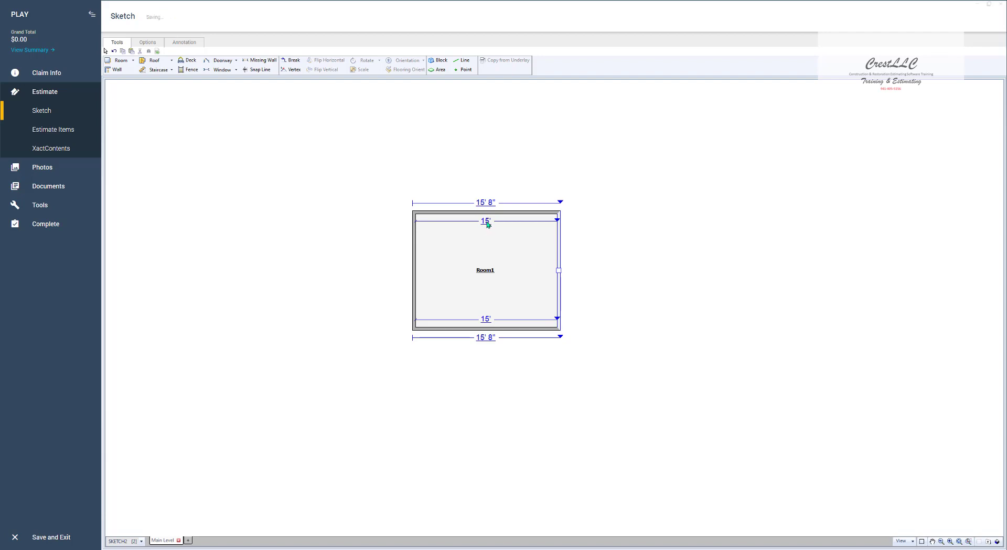
{"action": "left_click", "coordinate": [487, 224]}
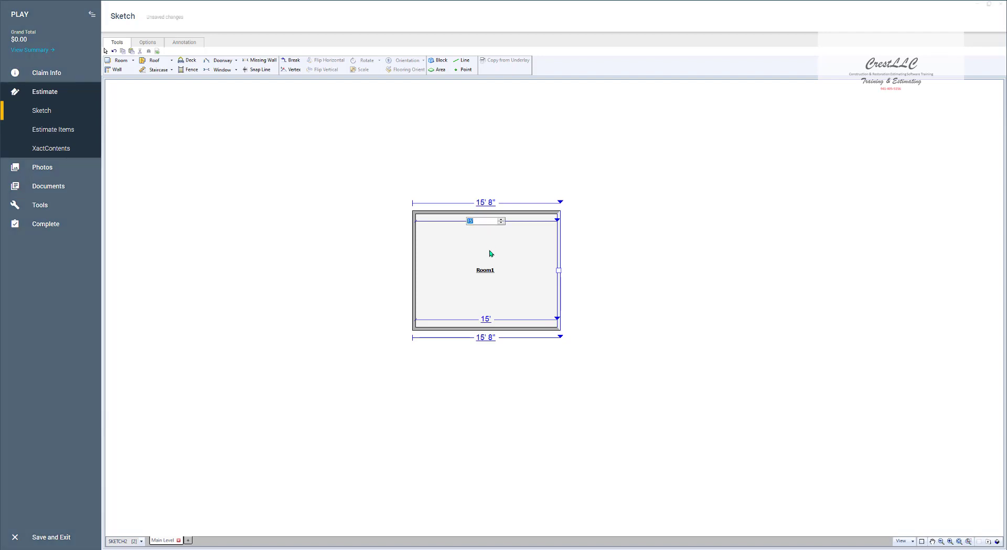
{"action": "type", "text": "18"}
{"action": "key", "text": "Return"}
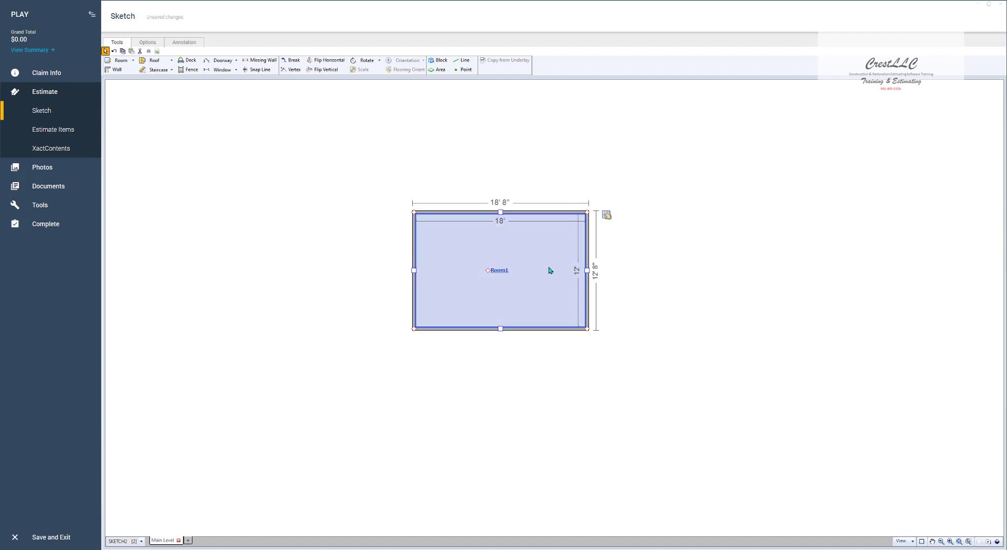
{"action": "left_click", "coordinate": [505, 241]}
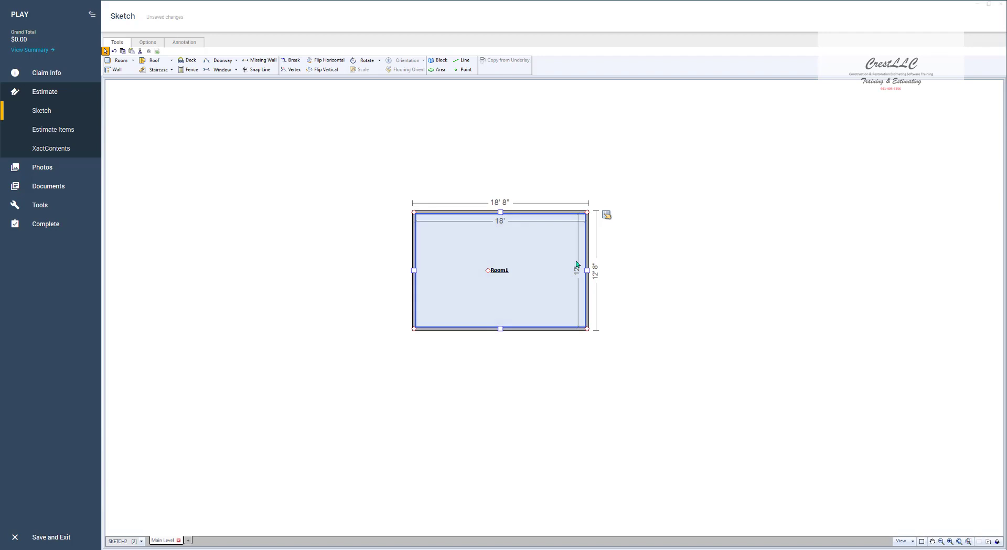
{"action": "left_click", "coordinate": [500, 250]}
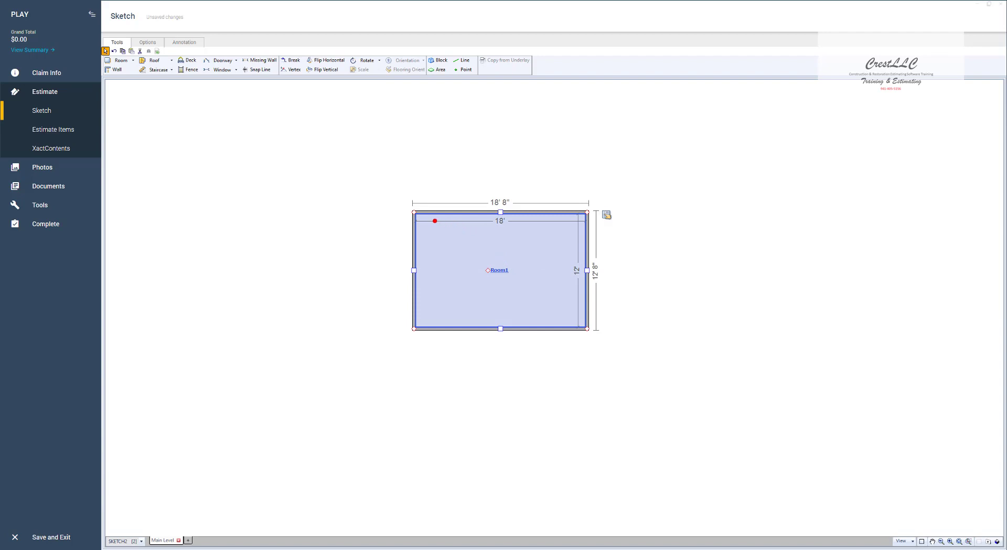
{"action": "left_click_drag", "start_coordinate": [434, 220], "coordinate": [567, 220]}
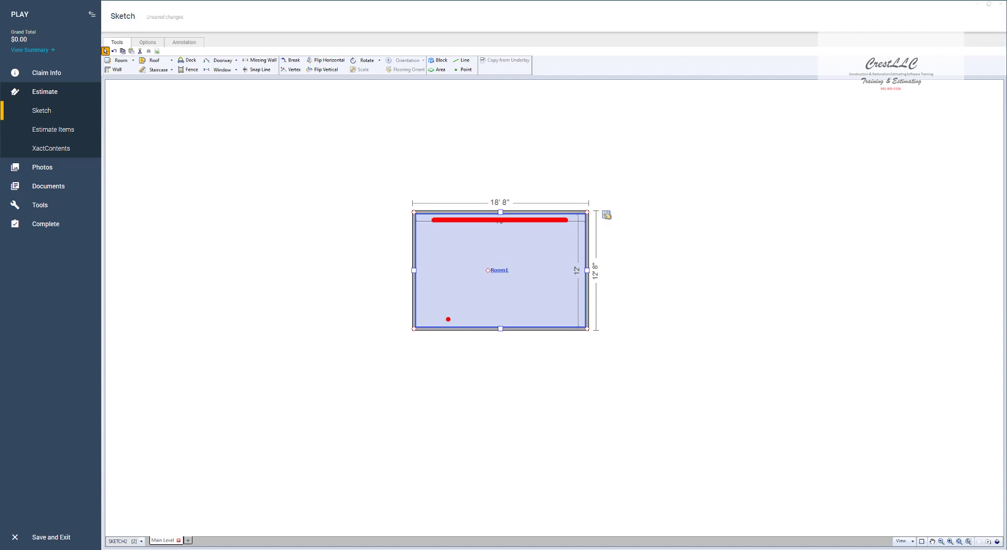
{"action": "left_click_drag", "start_coordinate": [432, 323], "coordinate": [578, 319]}
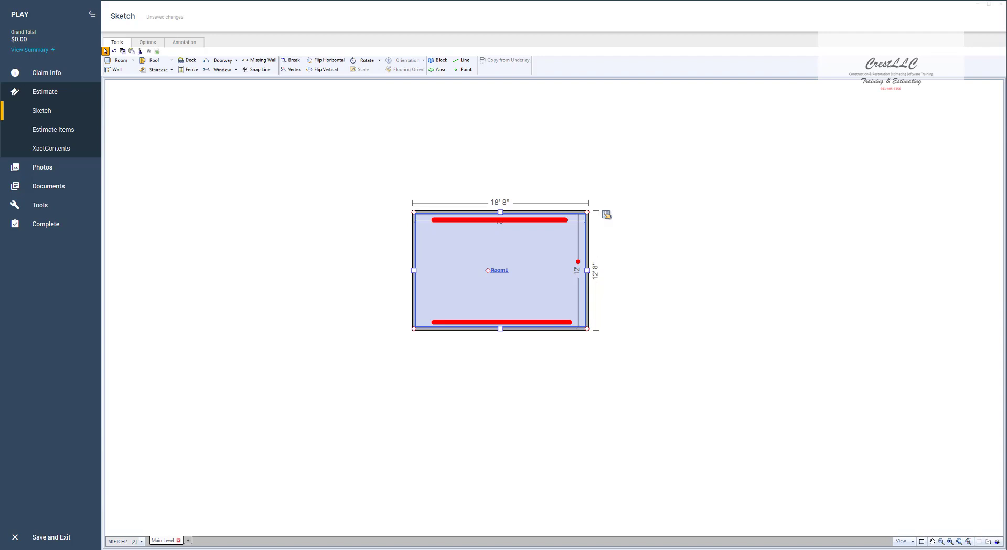
{"action": "left_click_drag", "start_coordinate": [578, 261], "coordinate": [577, 215]}
{"action": "left_click_drag", "start_coordinate": [579, 278], "coordinate": [578, 322]}
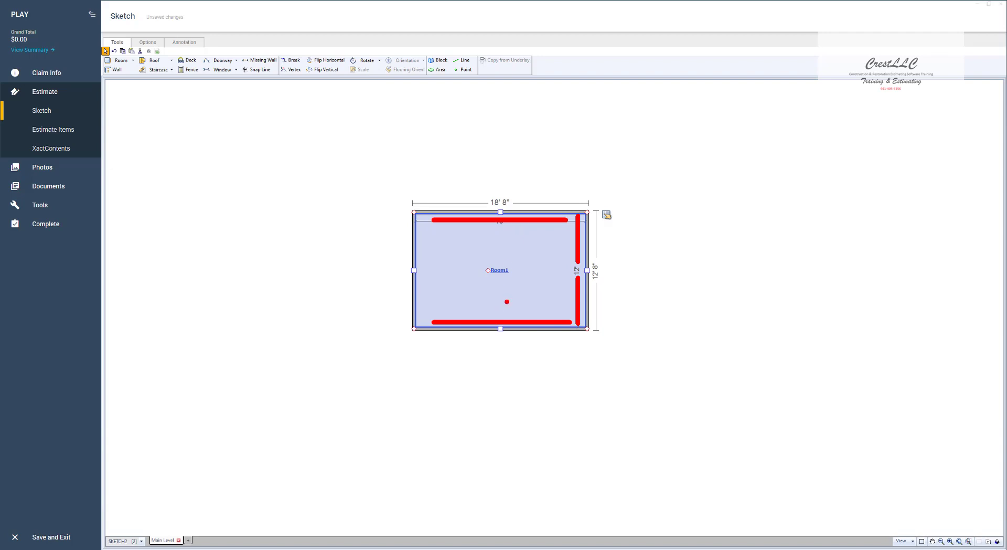
{"action": "key", "text": "Escape"}
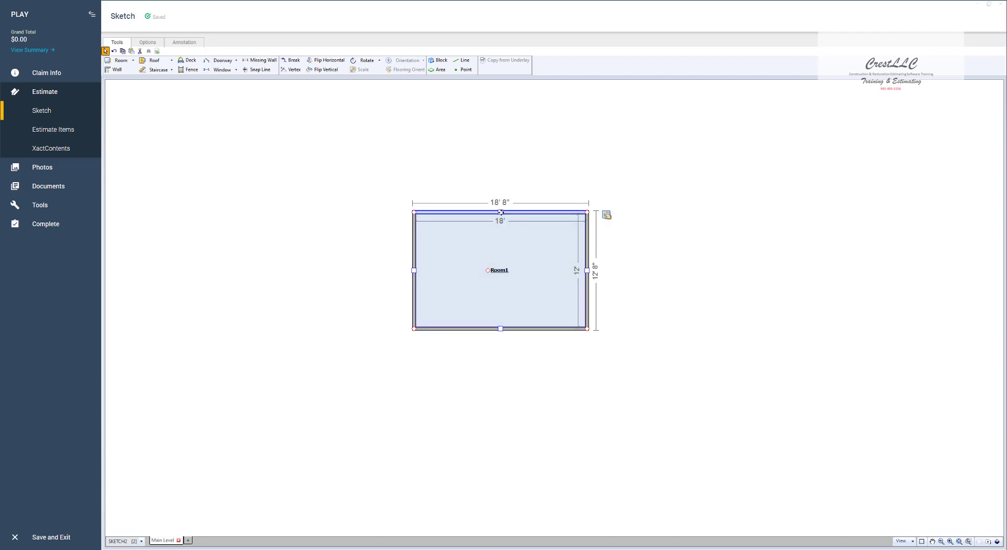
Step: Stretch the room upward by its top wall and set the interior depth to 15' 6"
{"action": "left_click_drag", "start_coordinate": [501, 212], "coordinate": [508, 160]}
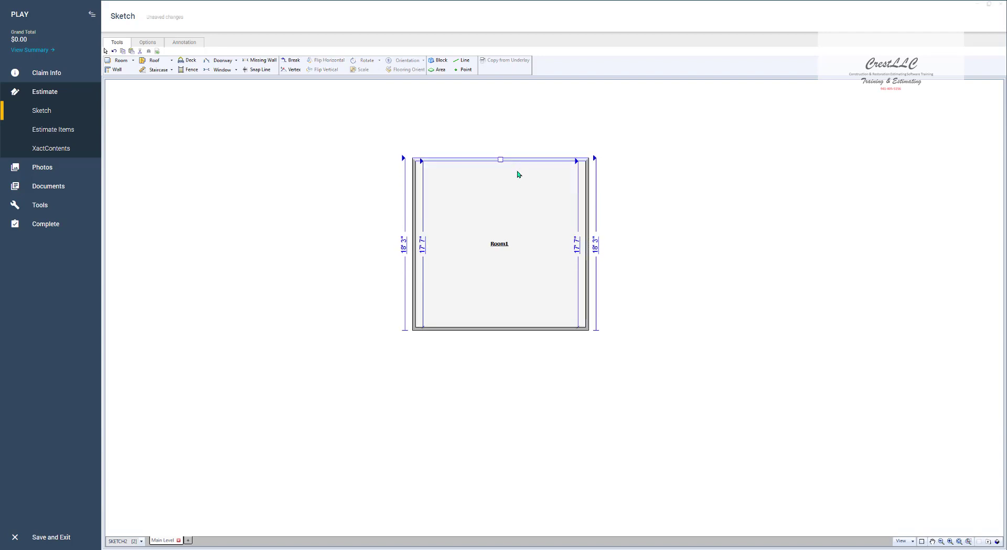
{"action": "left_click", "coordinate": [577, 253]}
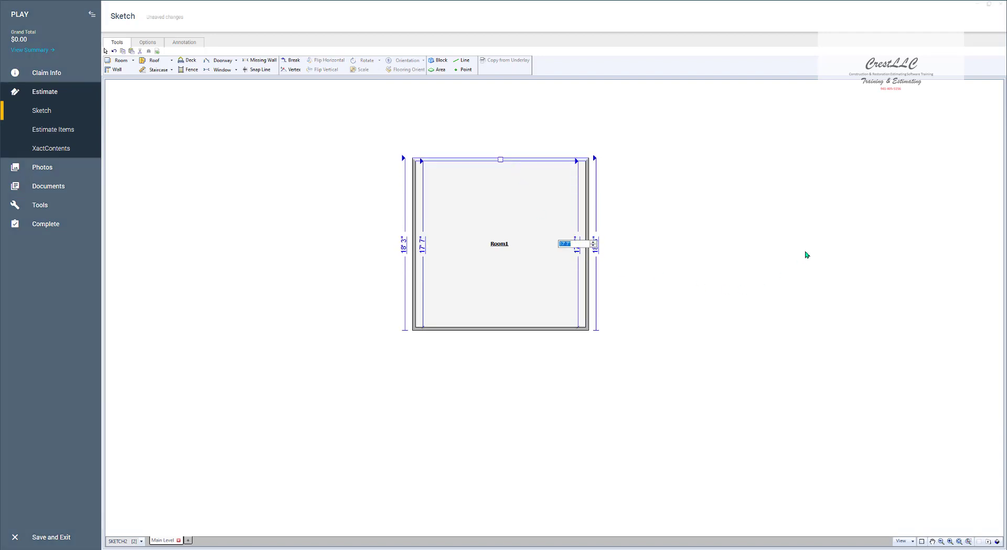
{"action": "type", "text": "15,6"}
{"action": "key", "text": "Return"}
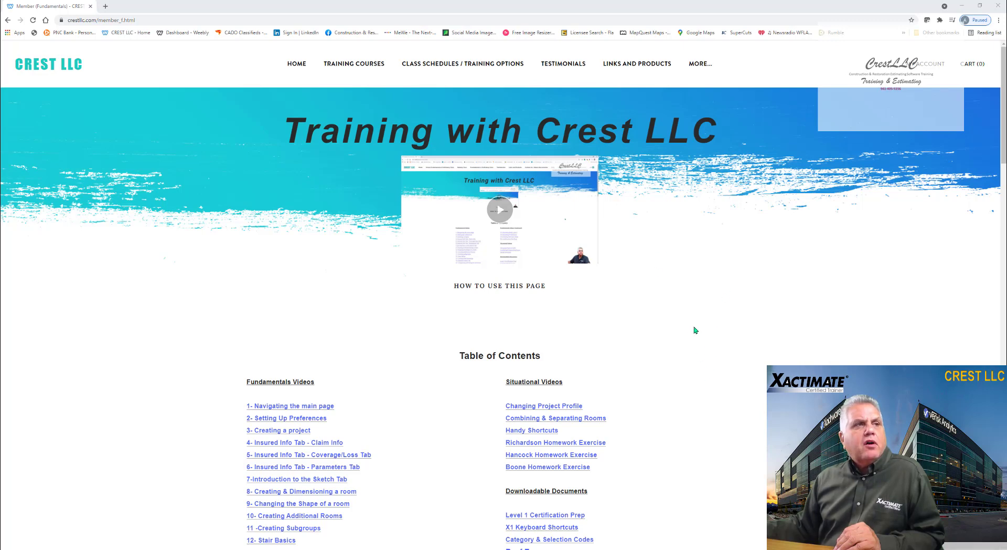
Step: Look through the fundamentals videos, situational videos and downloadable documents in the training page's table of contents
{"action": "scroll", "coordinate": [406, 362], "scroll_direction": "down", "scroll_amount": 1}
{"action": "scroll", "coordinate": [405, 362], "scroll_direction": "down", "scroll_amount": 3}
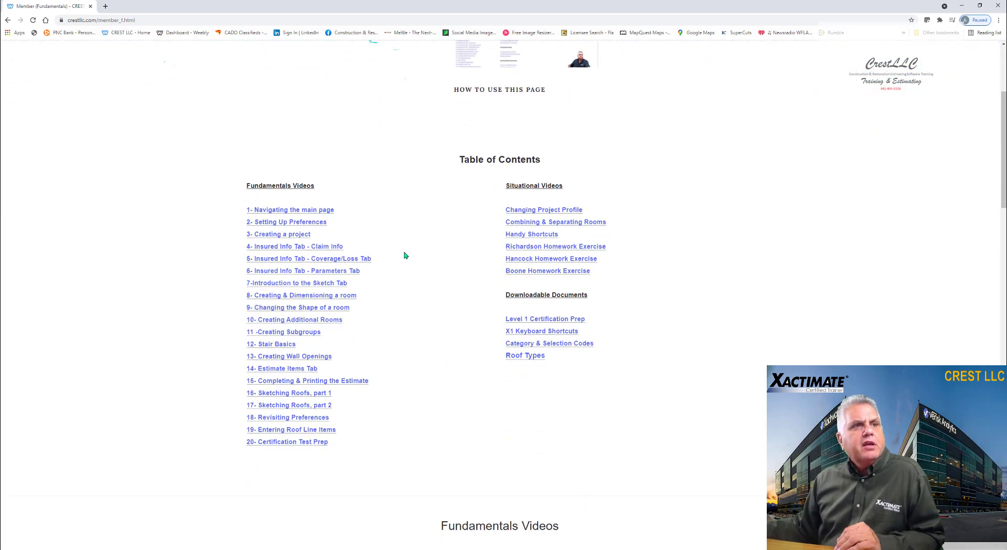
{"action": "scroll", "coordinate": [404, 265], "scroll_direction": "down", "scroll_amount": 1}
{"action": "scroll", "coordinate": [404, 265], "scroll_direction": "down", "scroll_amount": 4}
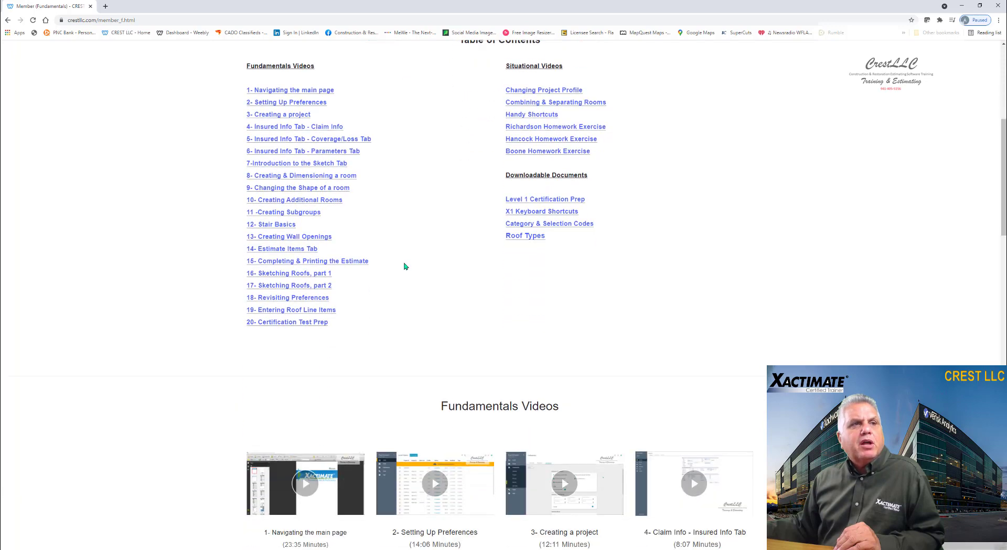
Step: Review the titles and running times of fundamentals videos 1 through 8 in the Fundamentals Videos section
{"action": "scroll", "coordinate": [404, 266], "scroll_direction": "down", "scroll_amount": 3}
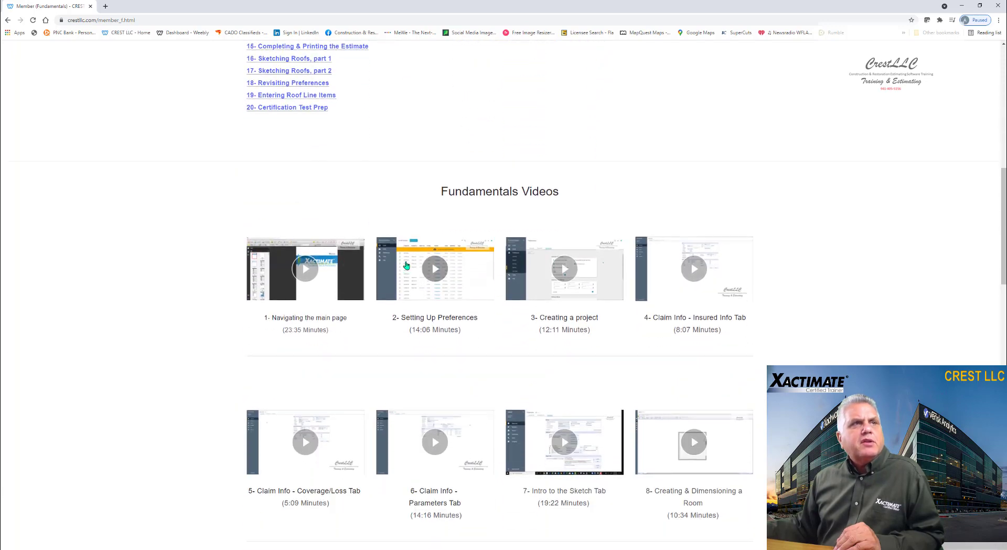
{"action": "scroll", "coordinate": [407, 265], "scroll_direction": "down", "scroll_amount": 1}
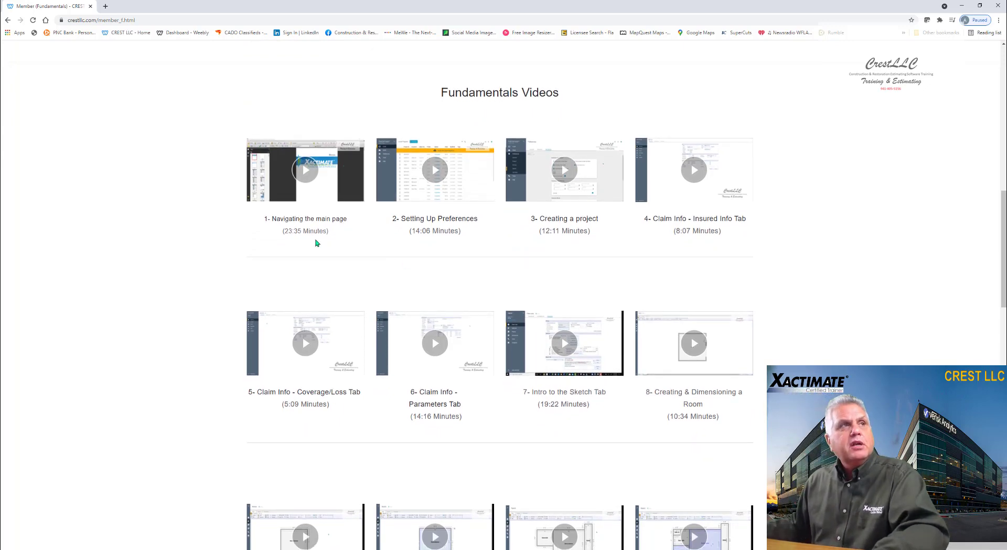
{"action": "left_click", "coordinate": [337, 234]}
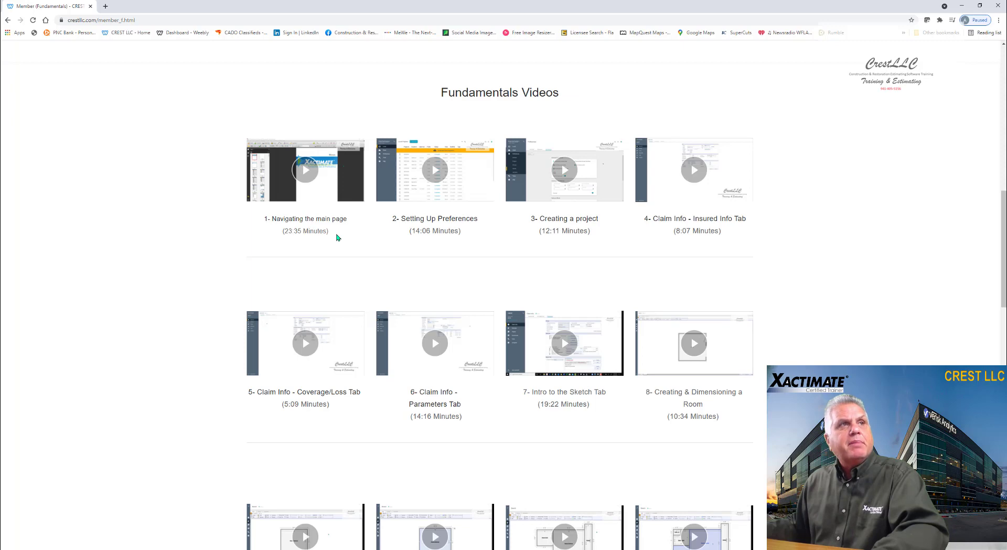
{"action": "left_click", "coordinate": [442, 247]}
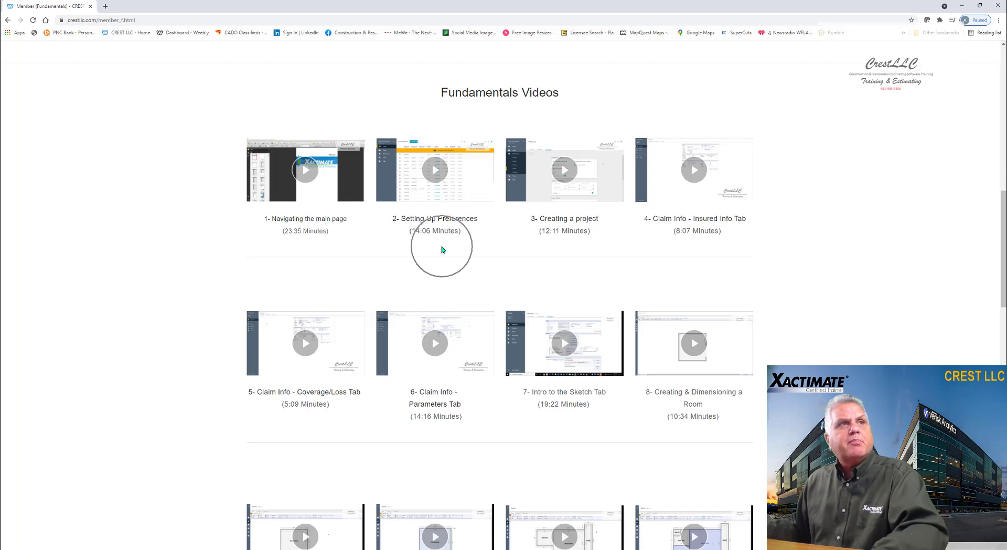
{"action": "left_click", "coordinate": [567, 243]}
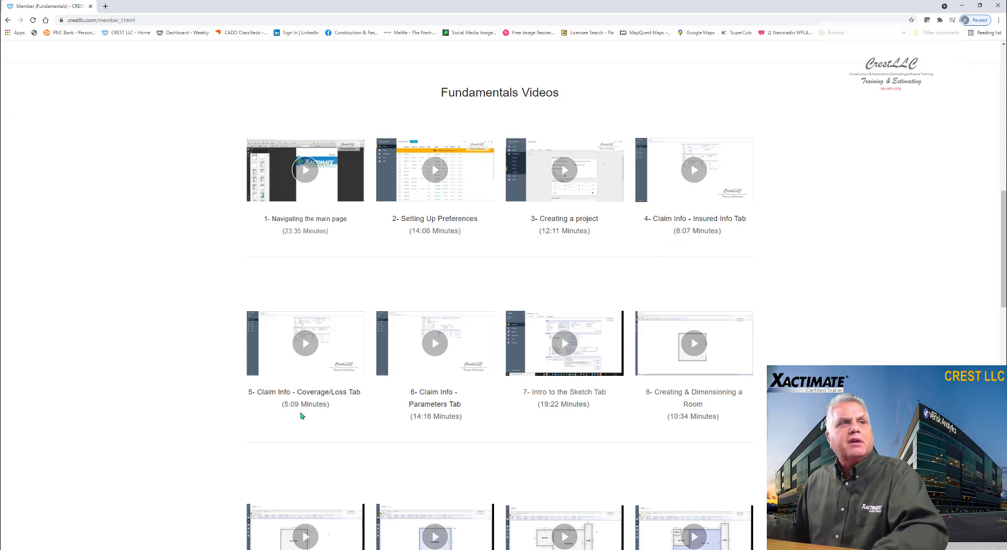
{"action": "left_click", "coordinate": [456, 433]}
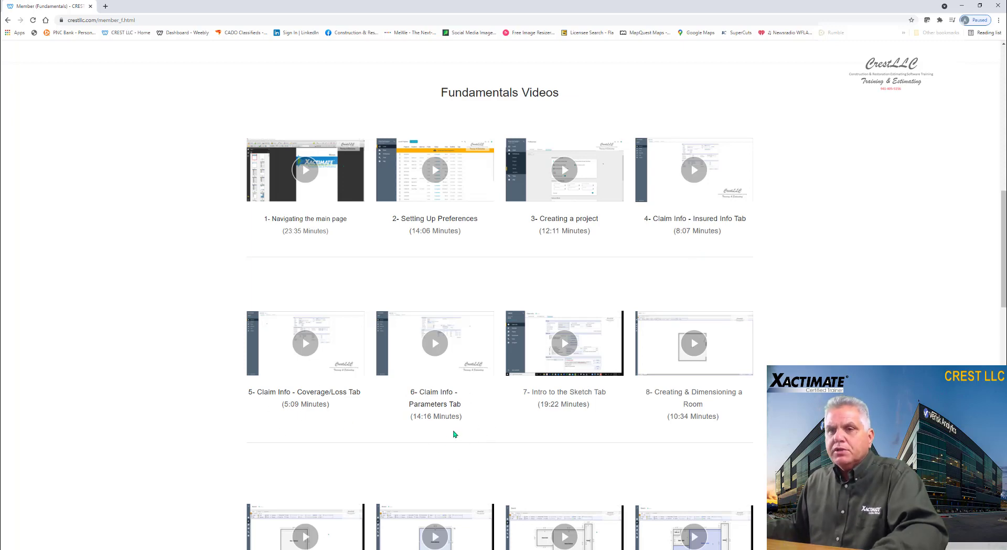
{"action": "left_click", "coordinate": [581, 426]}
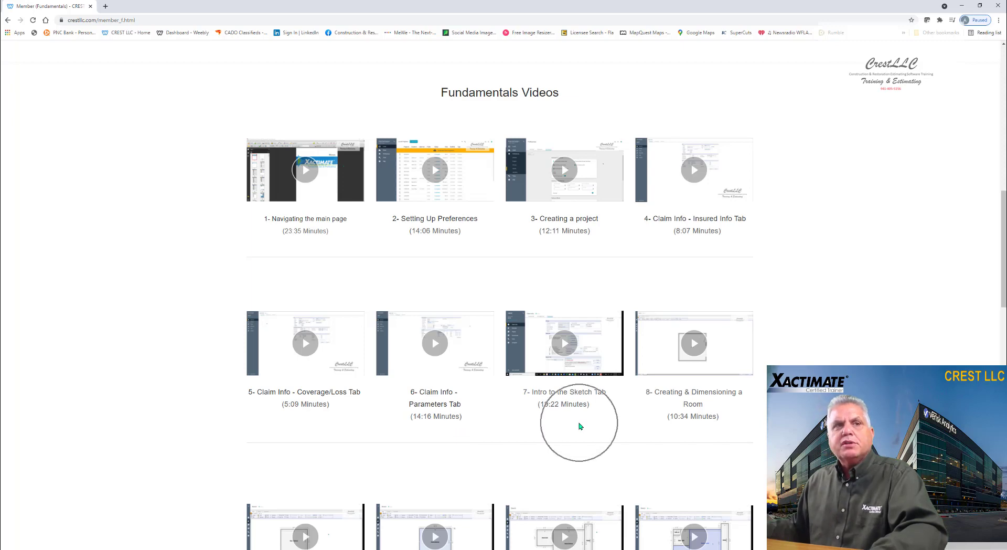
{"action": "left_click", "coordinate": [580, 423]}
{"action": "left_click", "coordinate": [565, 418]}
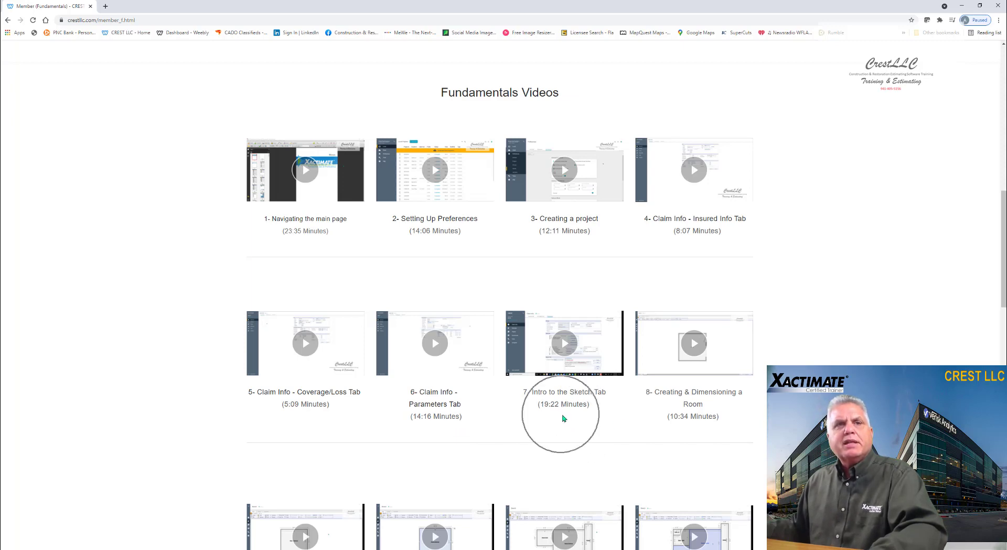
{"action": "left_click", "coordinate": [695, 428]}
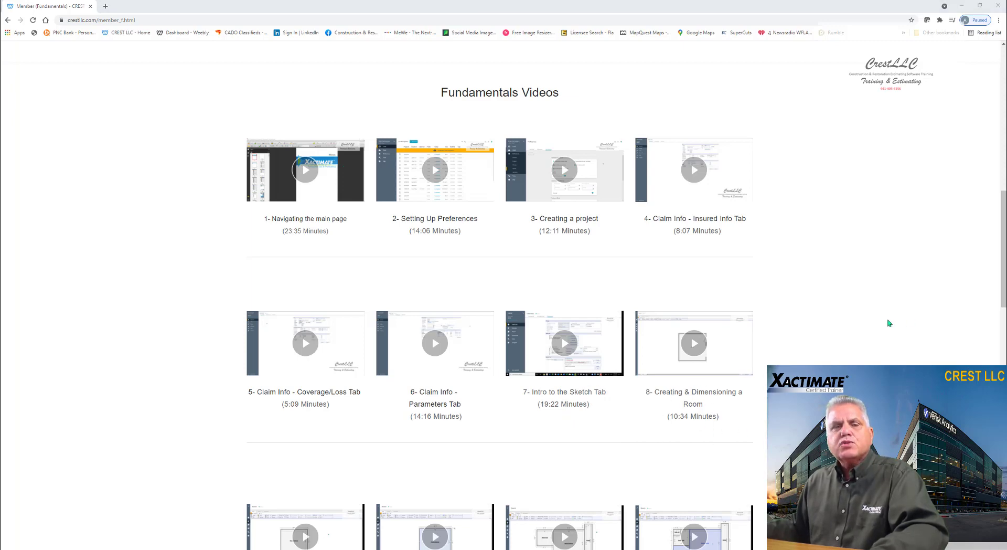
{"action": "left_click", "coordinate": [846, 351]}
Step: Look through the remaining fundamentals videos, the situational and homework videos, and the downloadable PDF documents
{"action": "scroll", "coordinate": [846, 353], "scroll_direction": "down", "scroll_amount": 3}
{"action": "scroll", "coordinate": [845, 353], "scroll_direction": "down", "scroll_amount": 3}
{"action": "scroll", "coordinate": [846, 352], "scroll_direction": "down", "scroll_amount": 4}
{"action": "scroll", "coordinate": [846, 352], "scroll_direction": "down", "scroll_amount": 3}
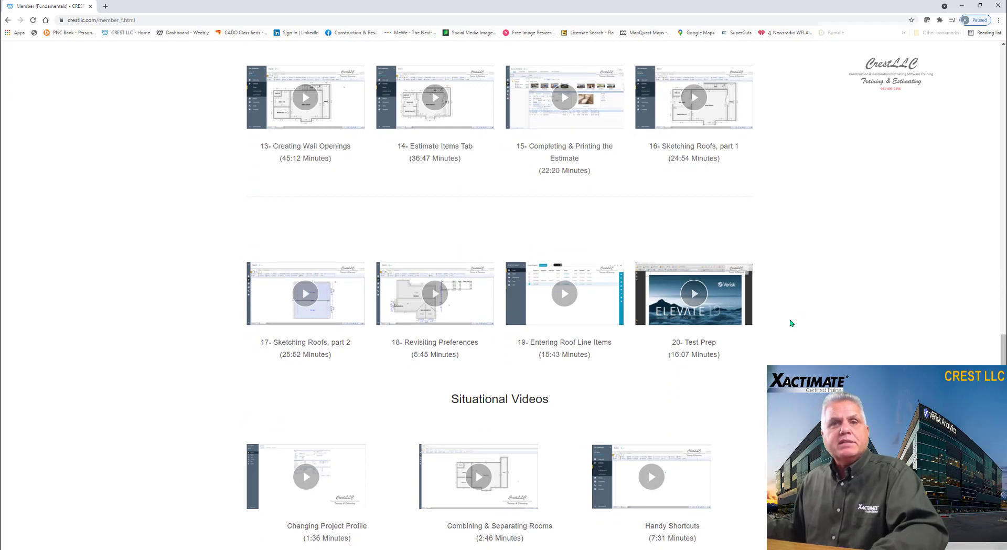
{"action": "scroll", "coordinate": [795, 325], "scroll_direction": "down", "scroll_amount": 3}
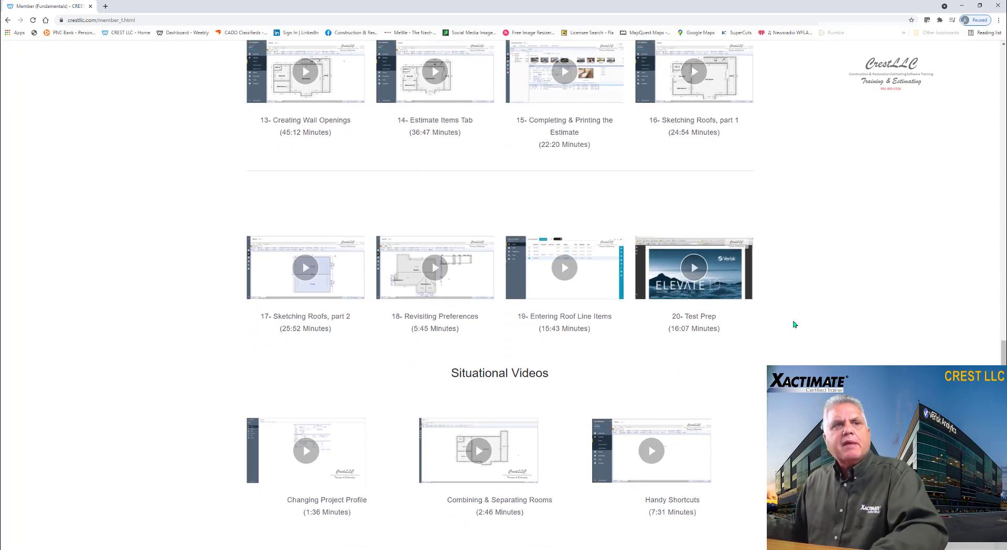
{"action": "scroll", "coordinate": [790, 319], "scroll_direction": "down", "scroll_amount": 1}
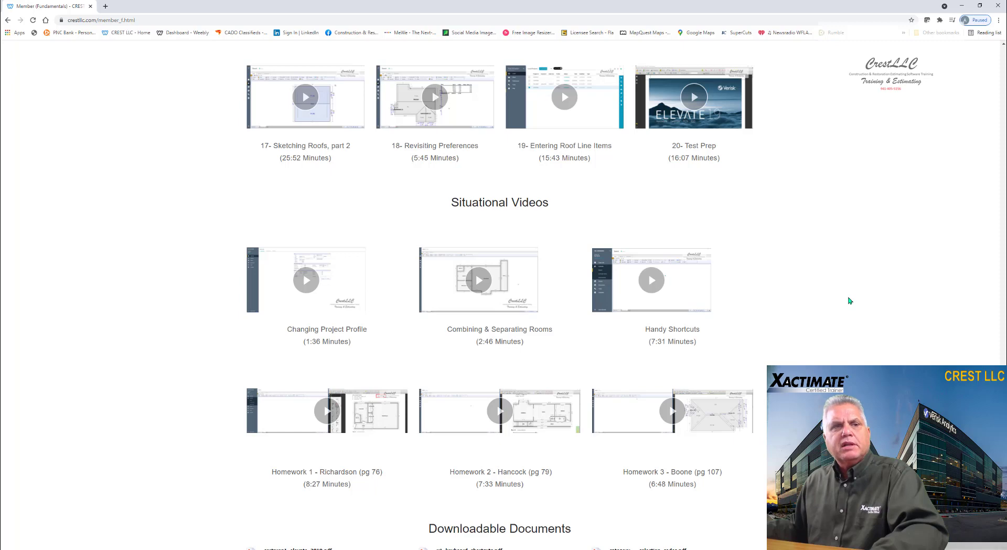
{"action": "scroll", "coordinate": [850, 300], "scroll_direction": "down", "scroll_amount": 3}
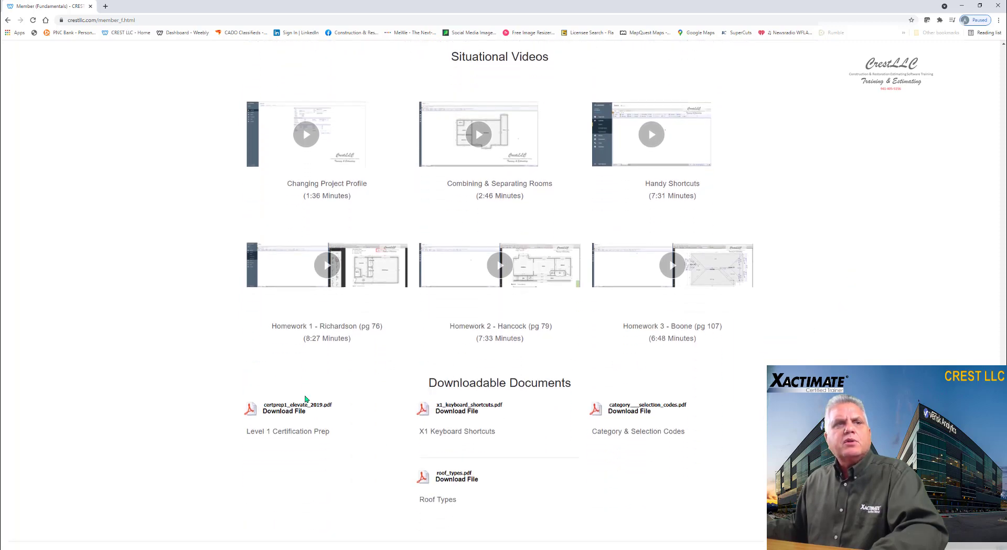
{"action": "scroll", "coordinate": [796, 362], "scroll_direction": "down", "scroll_amount": 1}
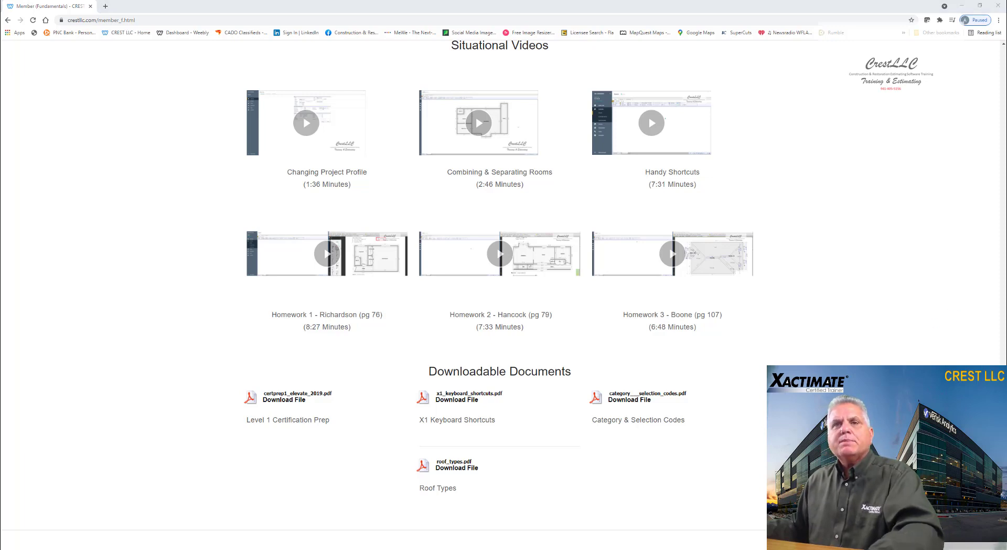
Step: Leave the member training page and open the Crest LLC home page
{"action": "scroll", "coordinate": [1003, 74], "scroll_direction": "up", "scroll_amount": 20}
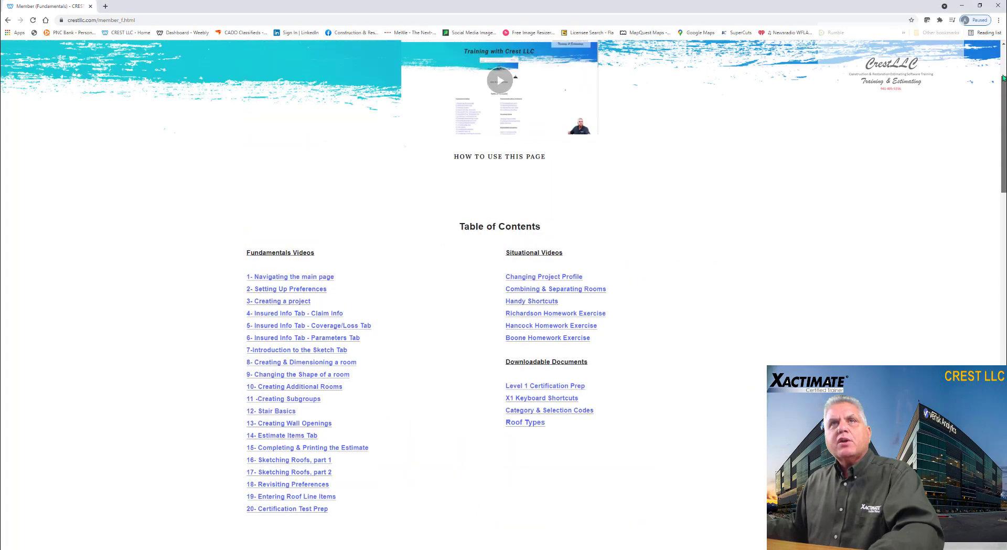
{"action": "scroll", "coordinate": [1003, 73], "scroll_direction": "up", "scroll_amount": 3}
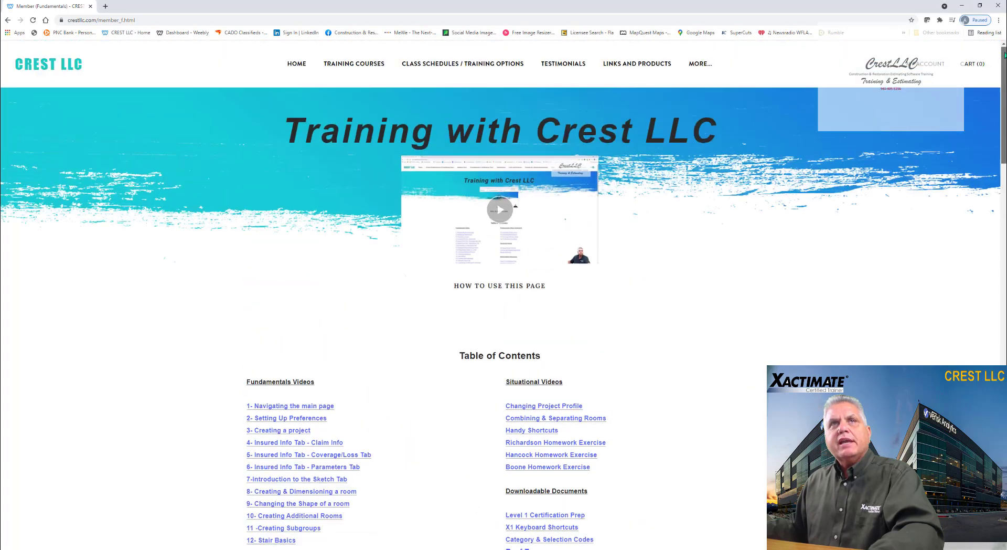
{"action": "left_click", "coordinate": [292, 65]}
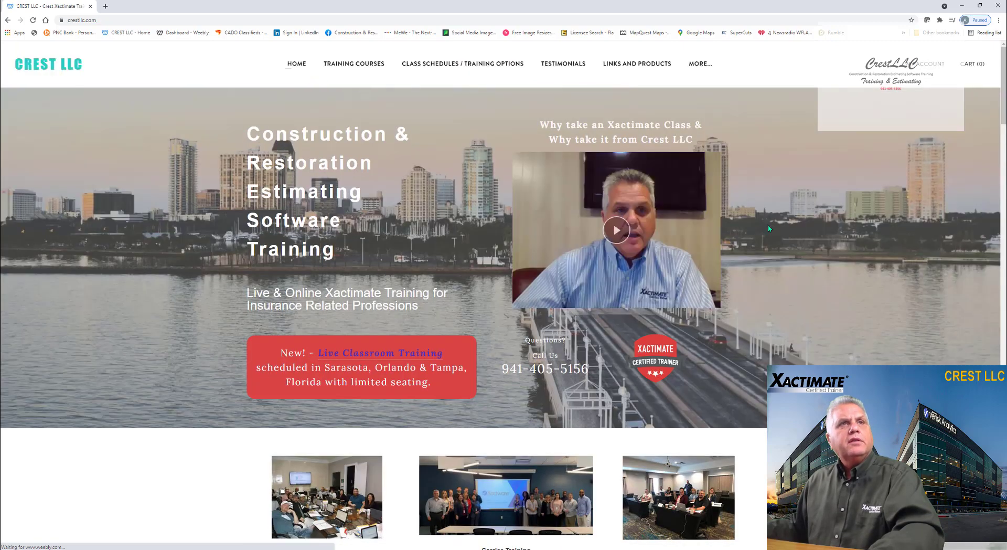
{"action": "scroll", "coordinate": [770, 225], "scroll_direction": "down", "scroll_amount": 1}
{"action": "scroll", "coordinate": [769, 225], "scroll_direction": "up", "scroll_amount": 1}
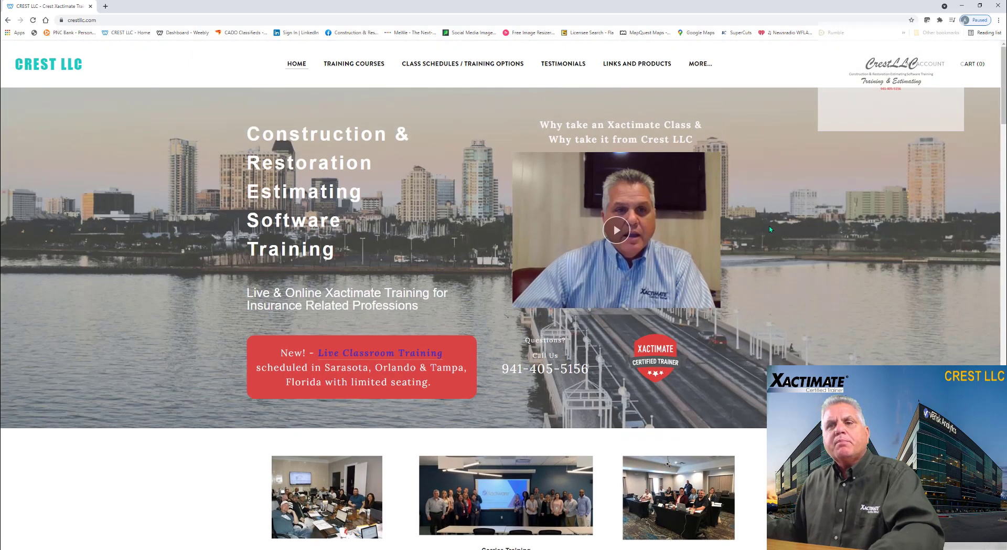
Step: Open the site's Testimonials page and read through the student reviews
{"action": "left_click", "coordinate": [564, 68]}
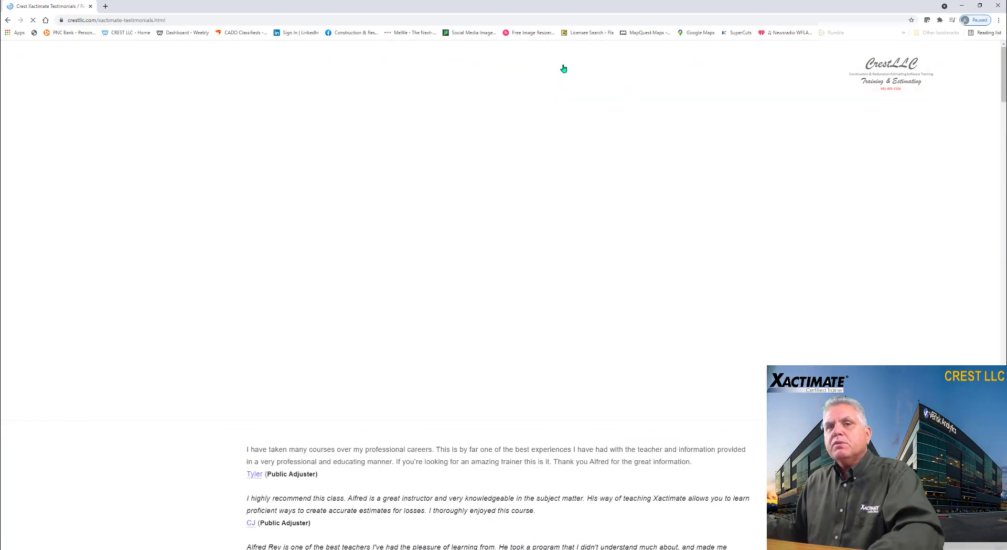
{"action": "scroll", "coordinate": [843, 250], "scroll_direction": "down", "scroll_amount": 3}
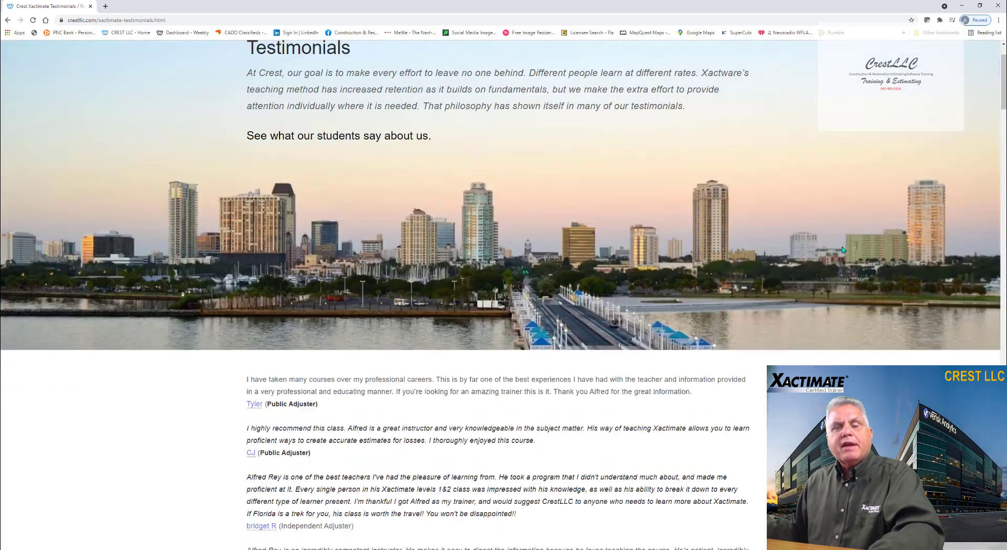
{"action": "scroll", "coordinate": [843, 250], "scroll_direction": "down", "scroll_amount": 9}
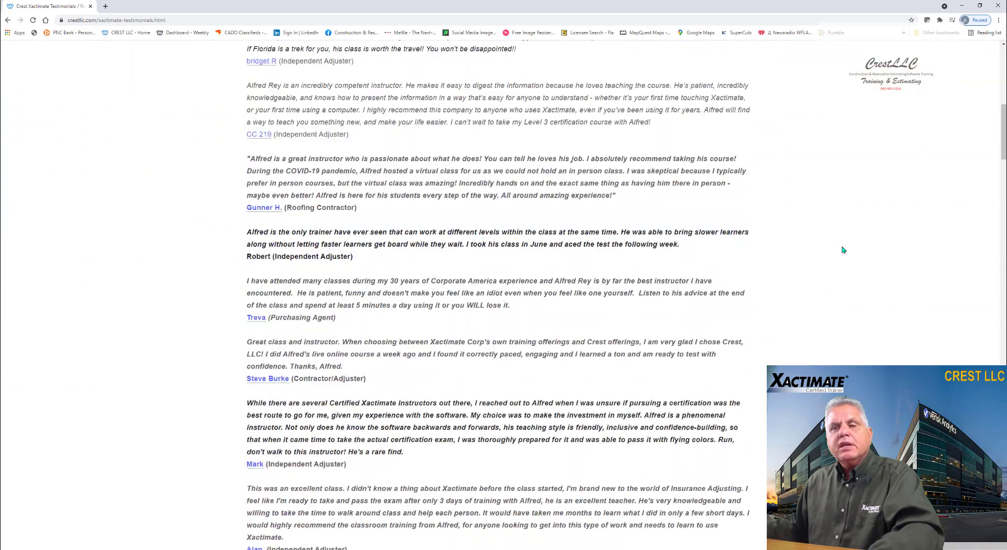
{"action": "scroll", "coordinate": [843, 249], "scroll_direction": "down", "scroll_amount": 4}
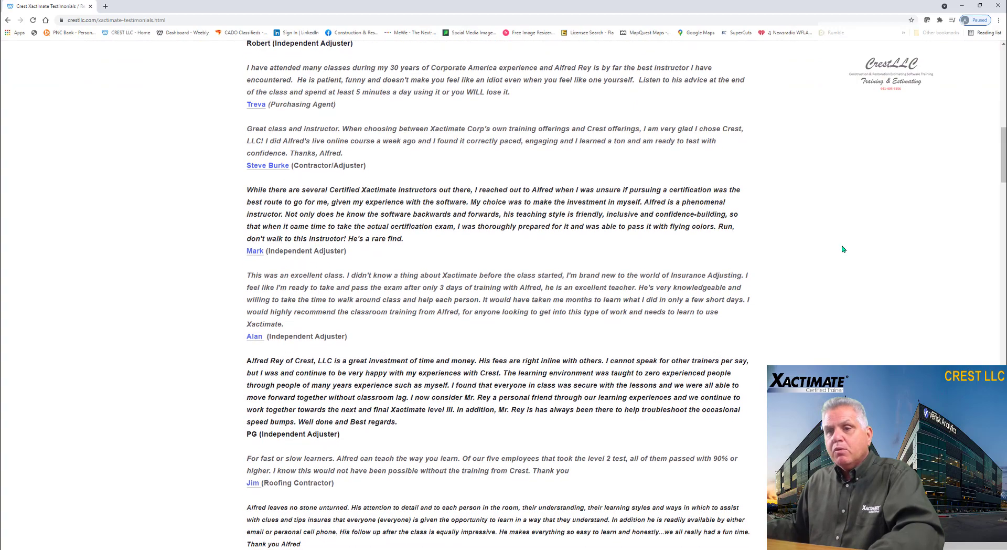
{"action": "scroll", "coordinate": [843, 250], "scroll_direction": "up", "scroll_amount": 8}
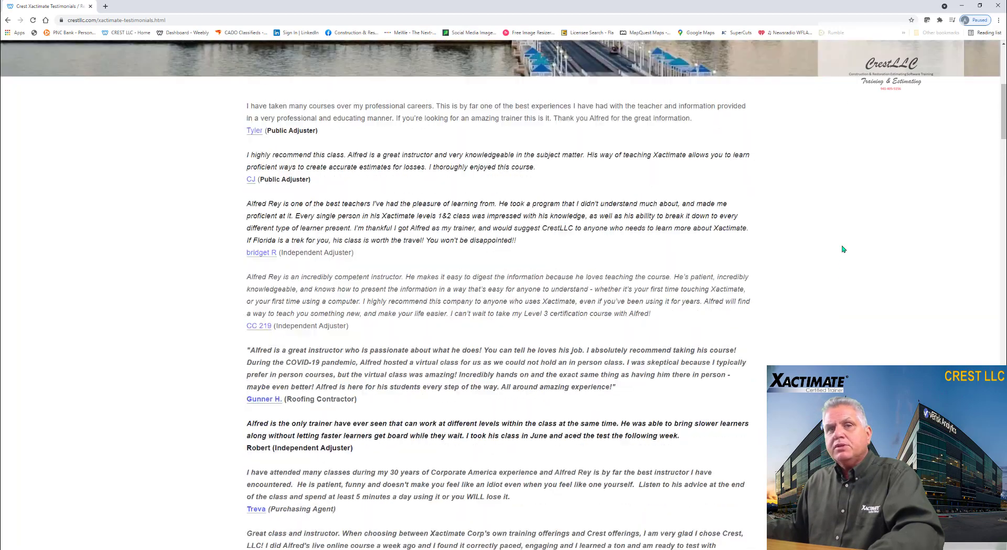
{"action": "scroll", "coordinate": [843, 250], "scroll_direction": "up", "scroll_amount": 7}
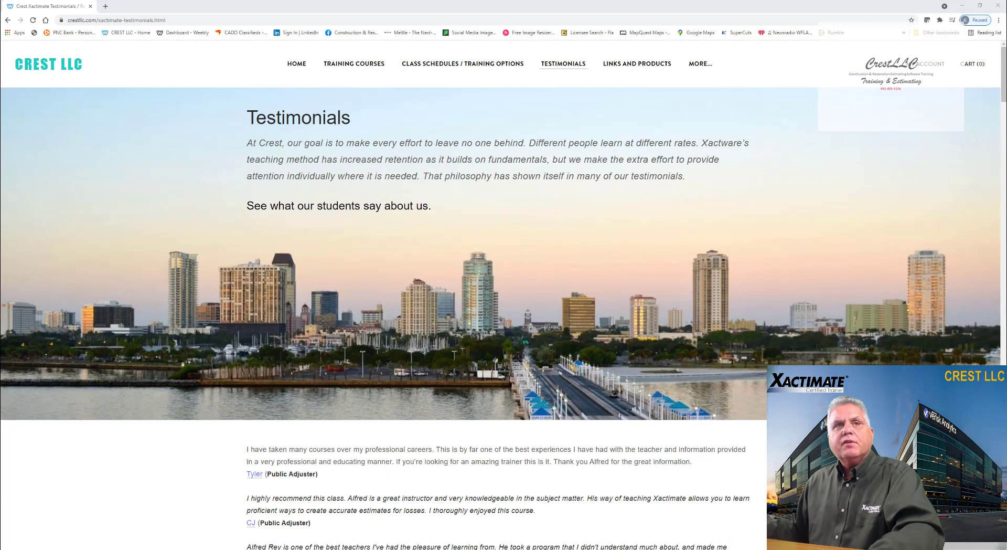
Step: Show the class types offered under the site's class schedules and training options
{"action": "mouse_move", "coordinate": [483, 65]}
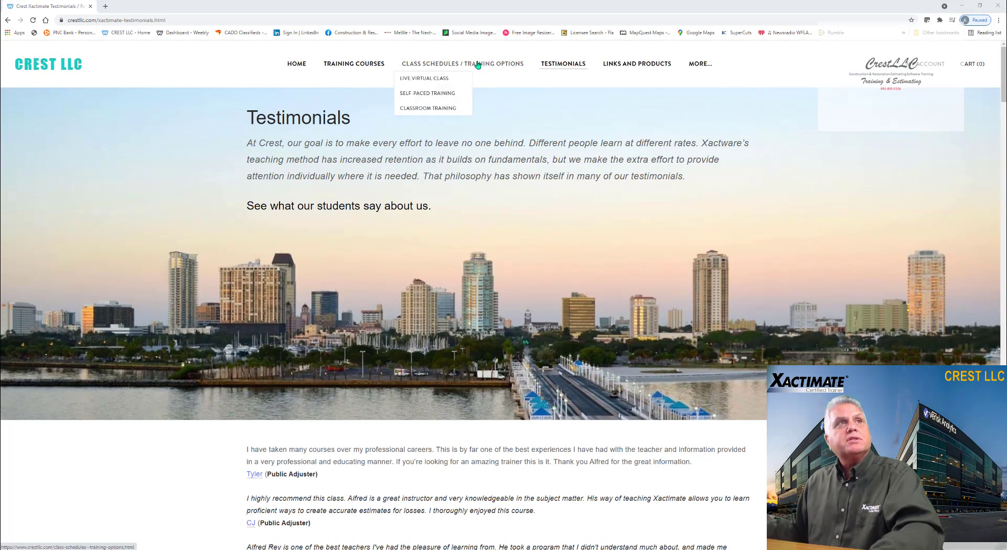